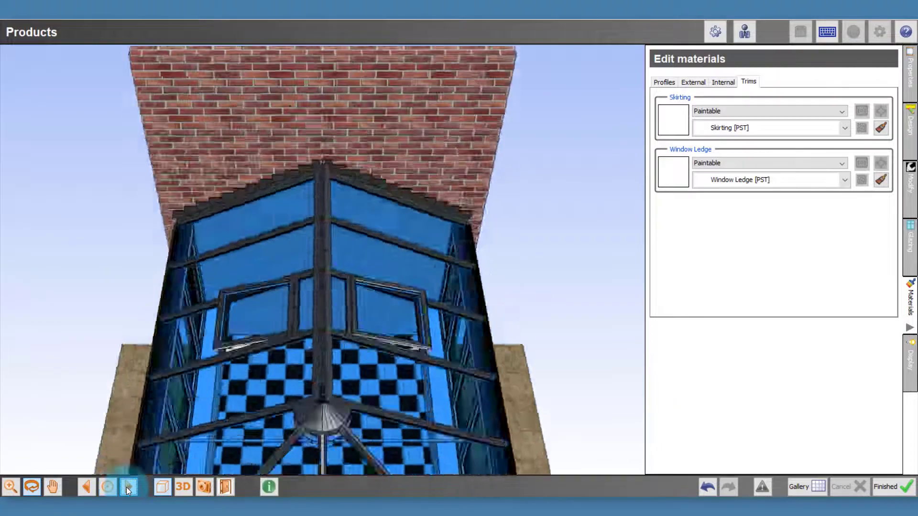
Step: Open the side frame settings for the side wall, starting from its third window panel from the house wall
click(92, 489)
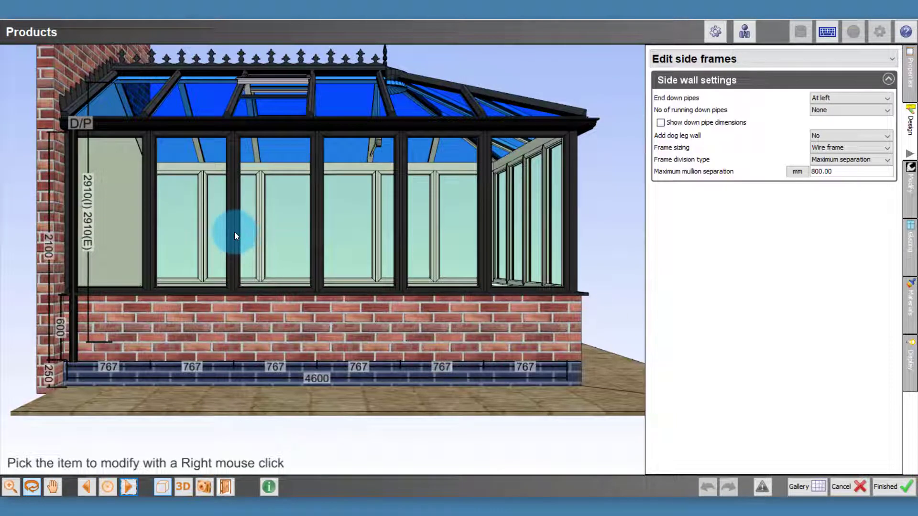
right_click(273, 213)
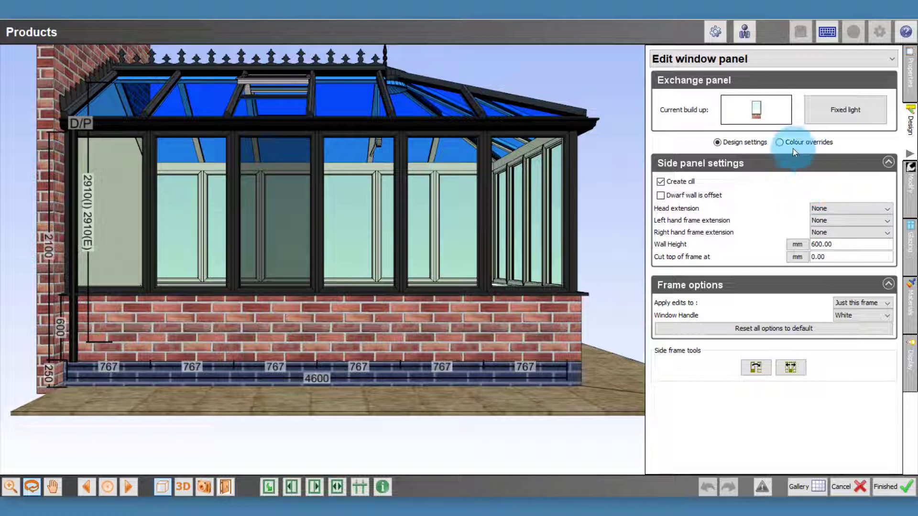
click(756, 59)
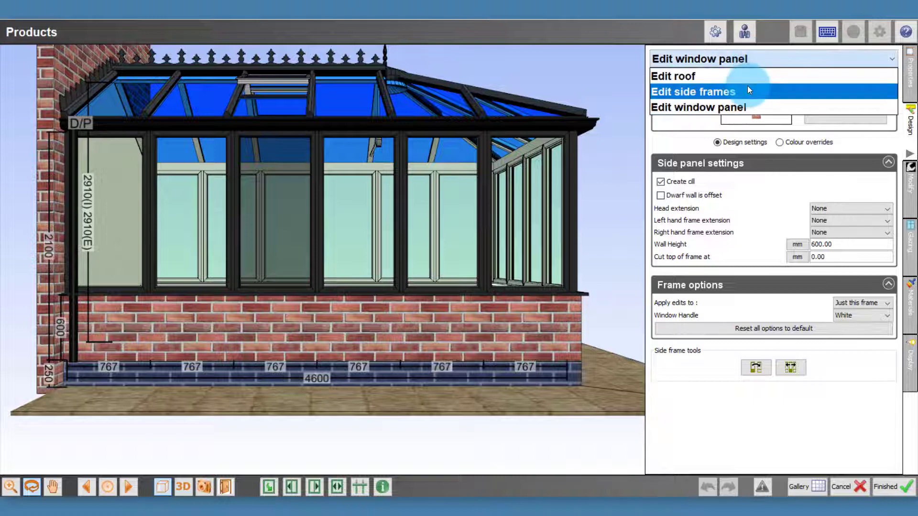
click(747, 88)
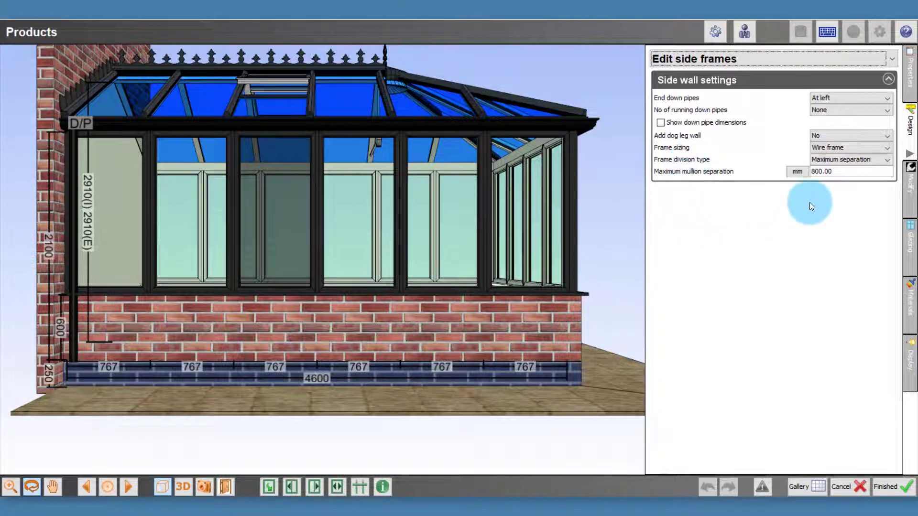
Step: Set the side wall's frame division type to N equal with 5 panels
click(833, 160)
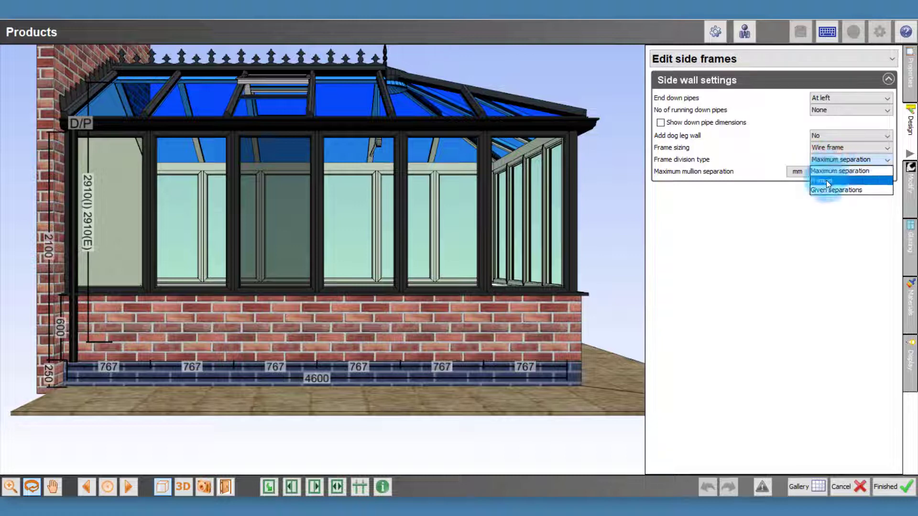
click(826, 179)
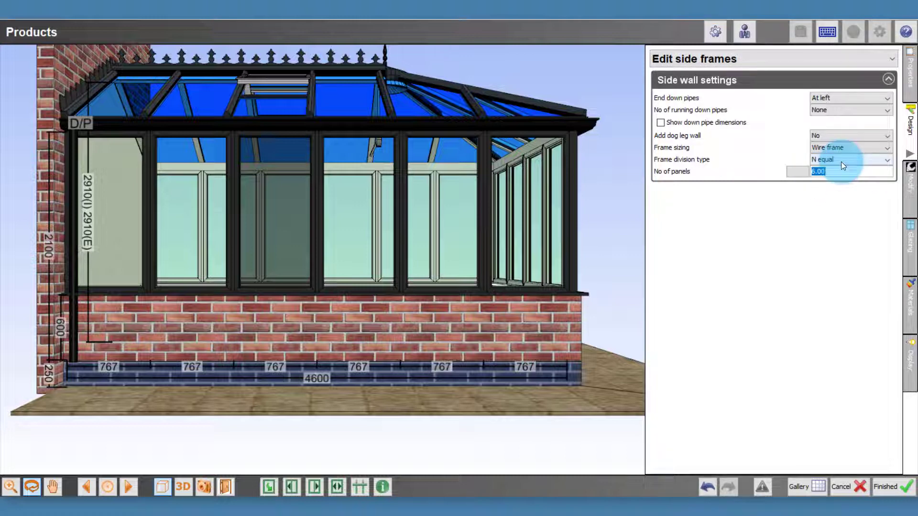
text(5)
key(Return)
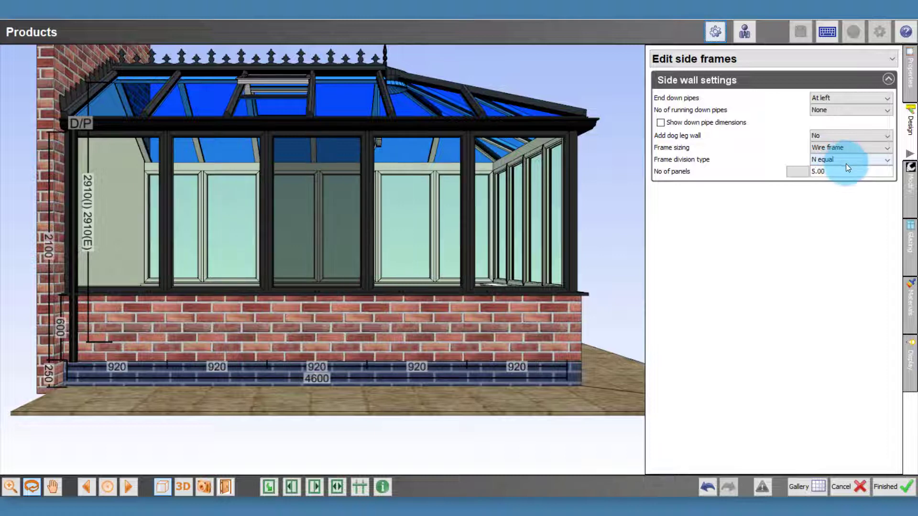
Step: Set the number of equal panels in the side wall to 6
click(840, 172)
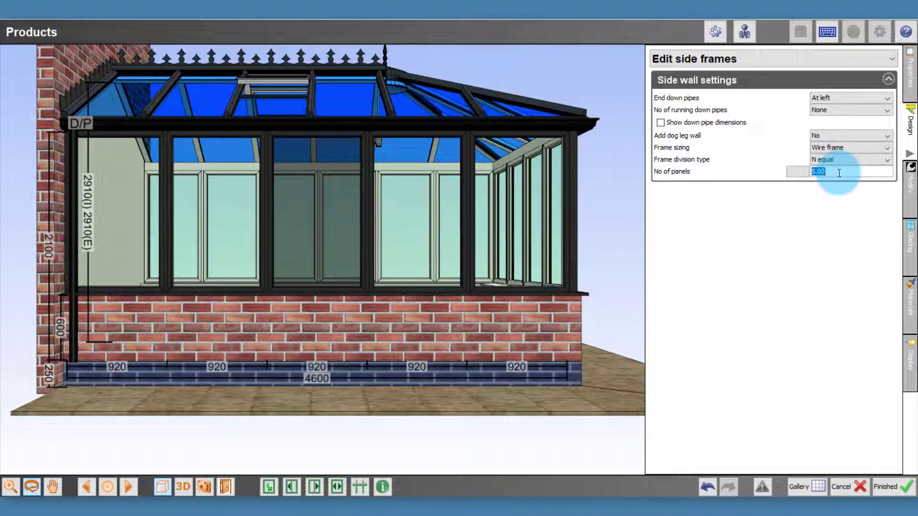
text(6)
key(Return)
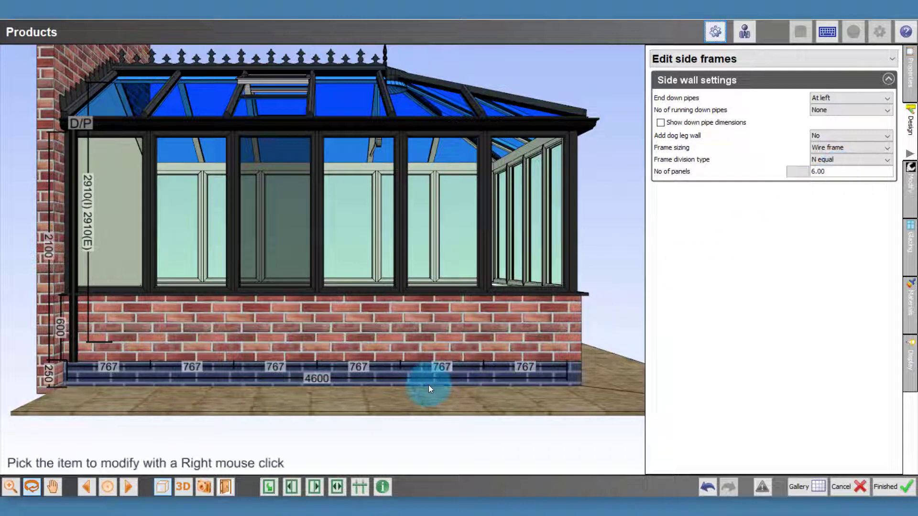
Step: Set the third panel's width dimension to 800 mm, modified equally on both sides, and undo the change
right_click(279, 368)
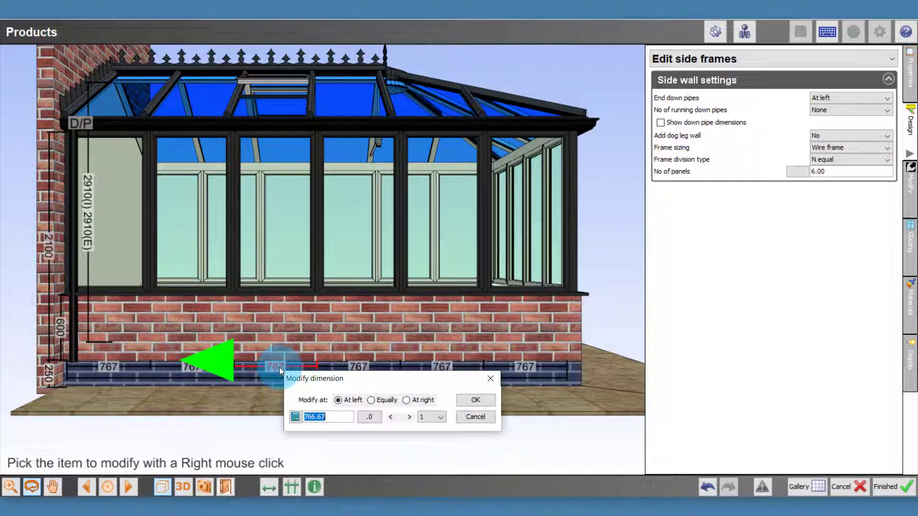
text(800)
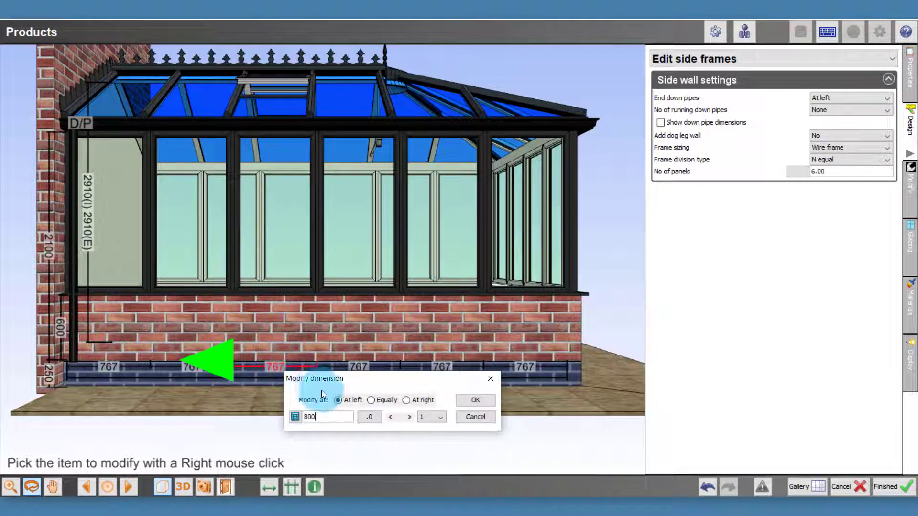
click(419, 401)
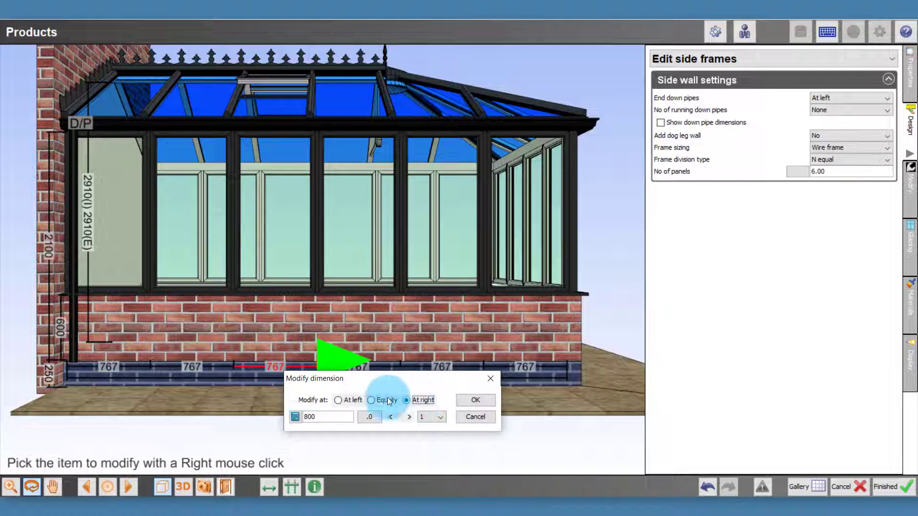
click(352, 399)
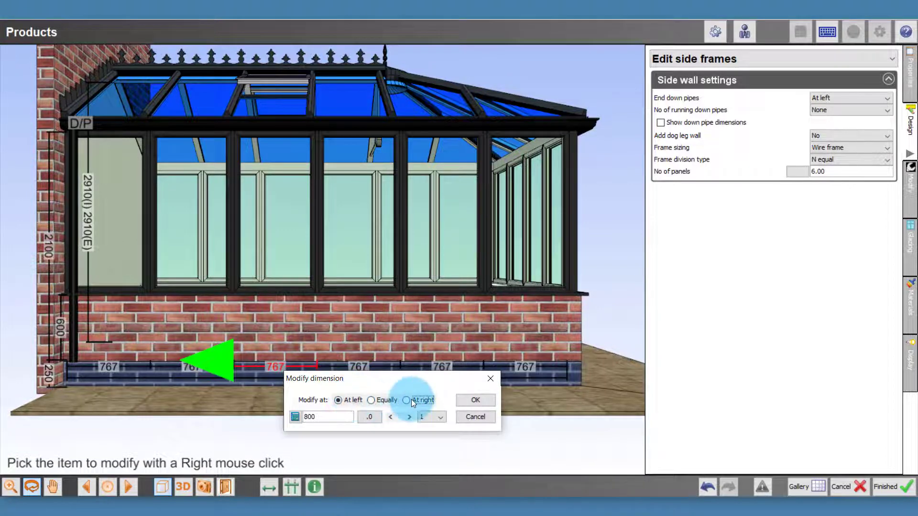
click(412, 400)
click(349, 398)
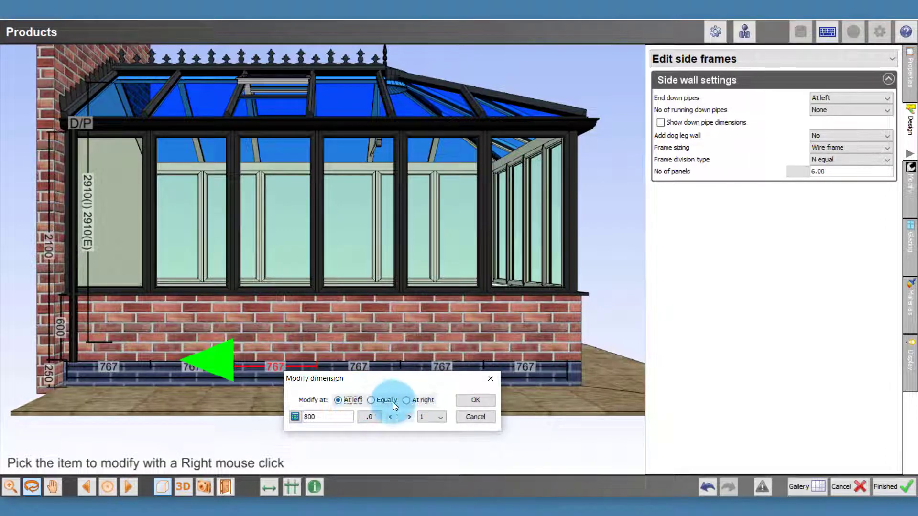
click(418, 402)
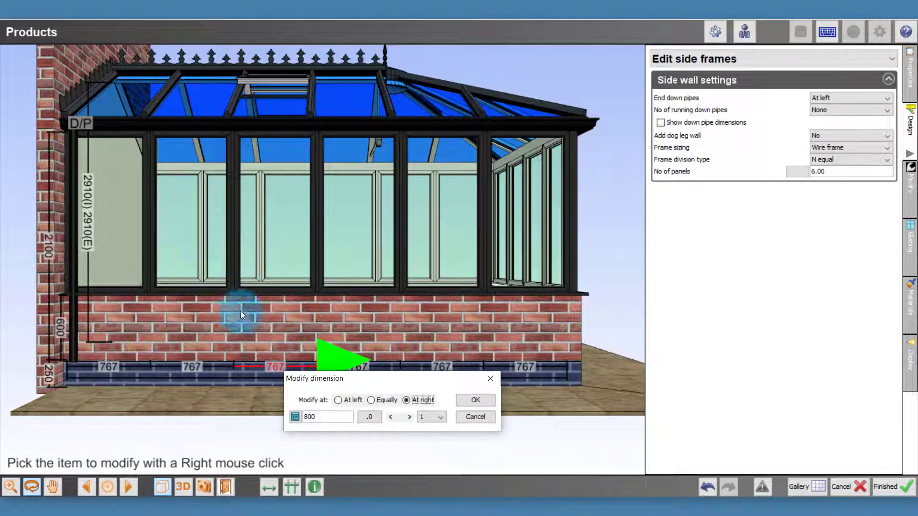
click(378, 401)
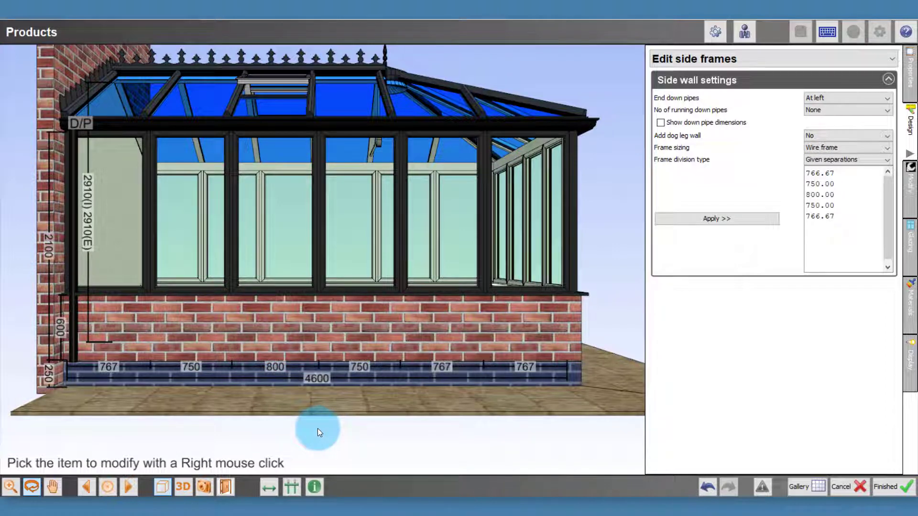
click(707, 489)
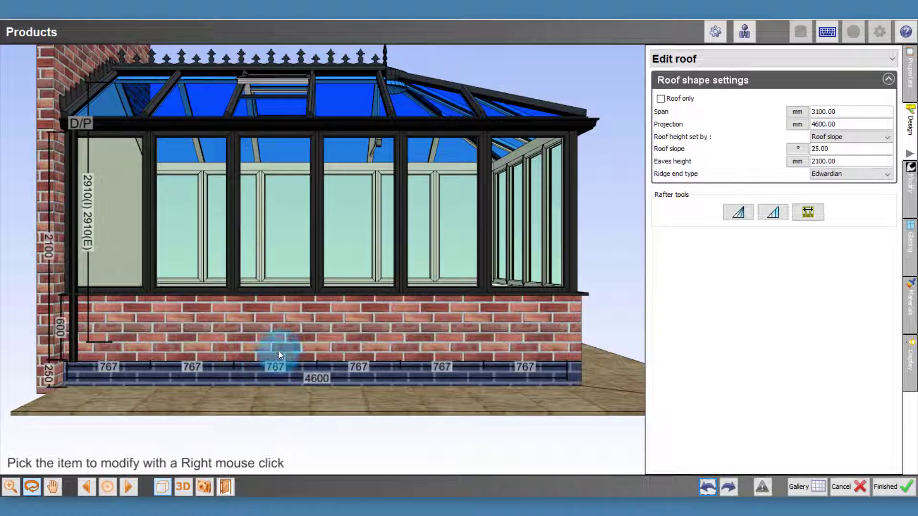
Step: Merge the third window panel with the neighbouring panel nearer the house wall, and undo the merge
right_click(267, 205)
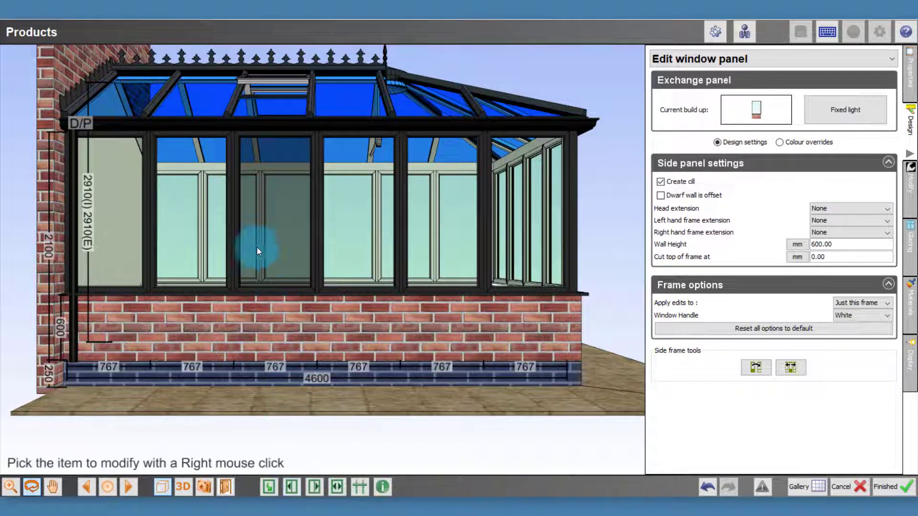
click(291, 485)
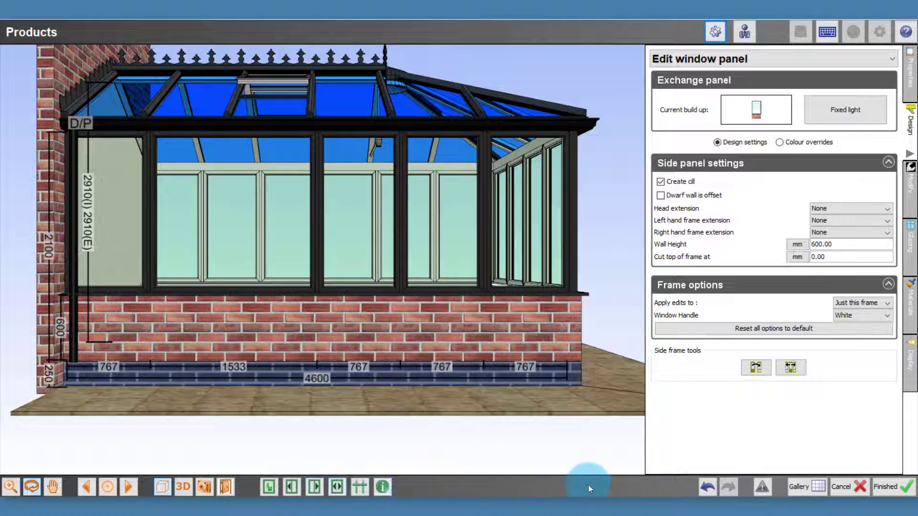
click(708, 487)
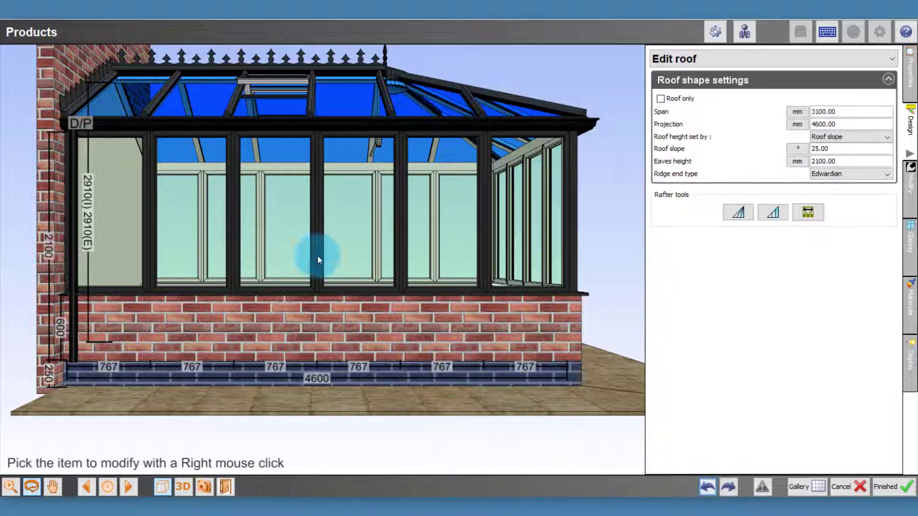
Step: Merge the third window panel with the fourth panel and split the combined panel into 2 panels
right_click(270, 219)
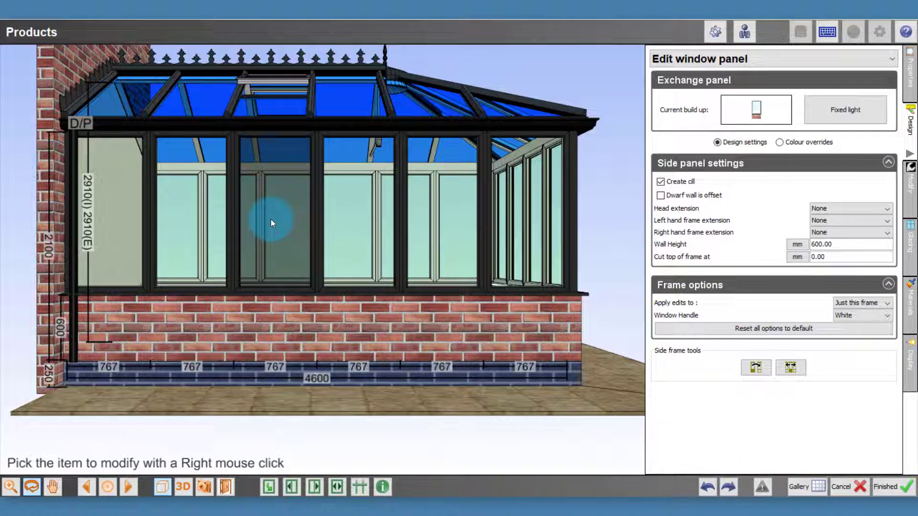
click(315, 486)
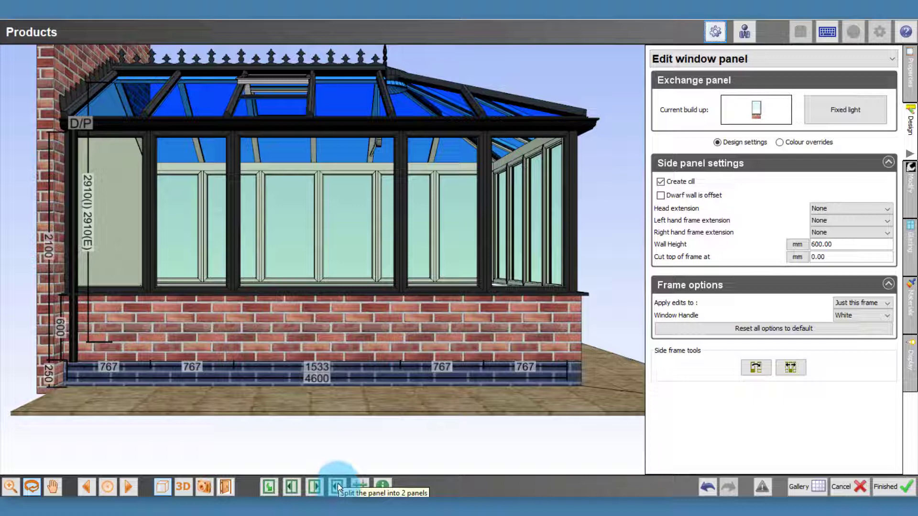
click(337, 487)
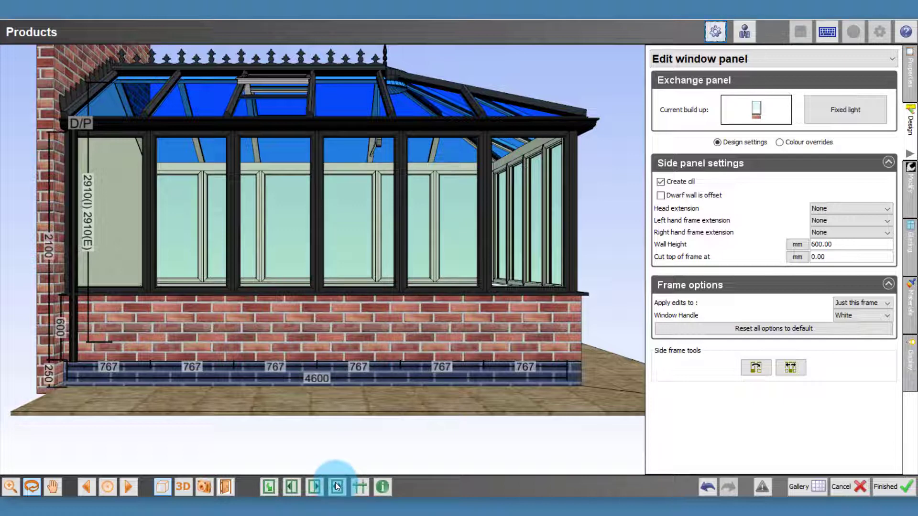
Step: Align all the side wall's mullions with the rafters and undo the alignment
click(362, 484)
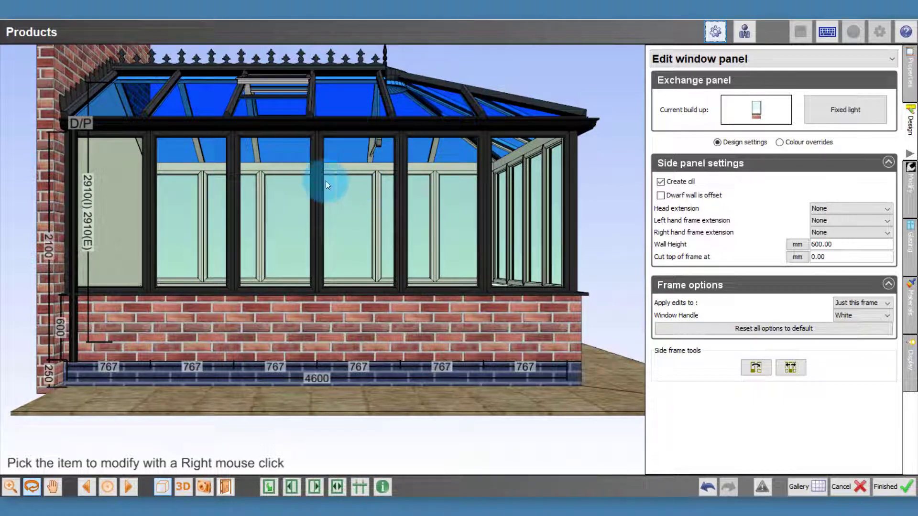
click(357, 486)
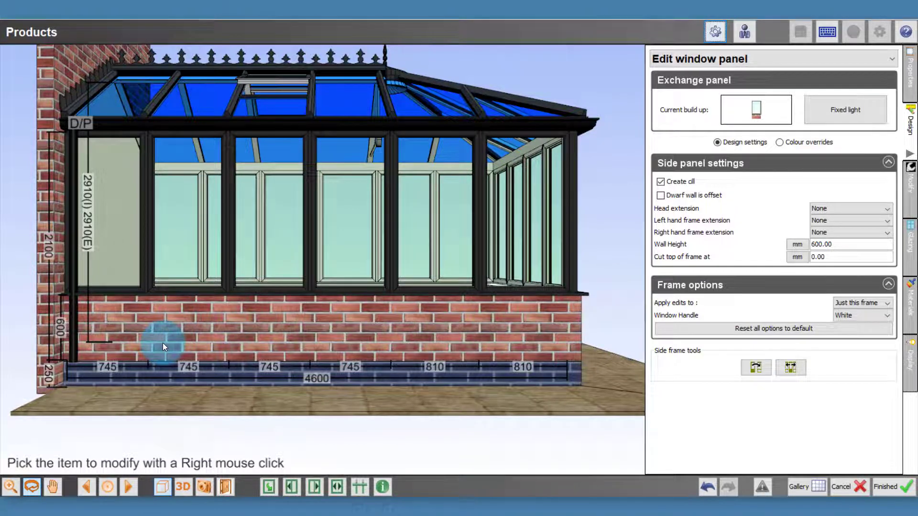
click(706, 486)
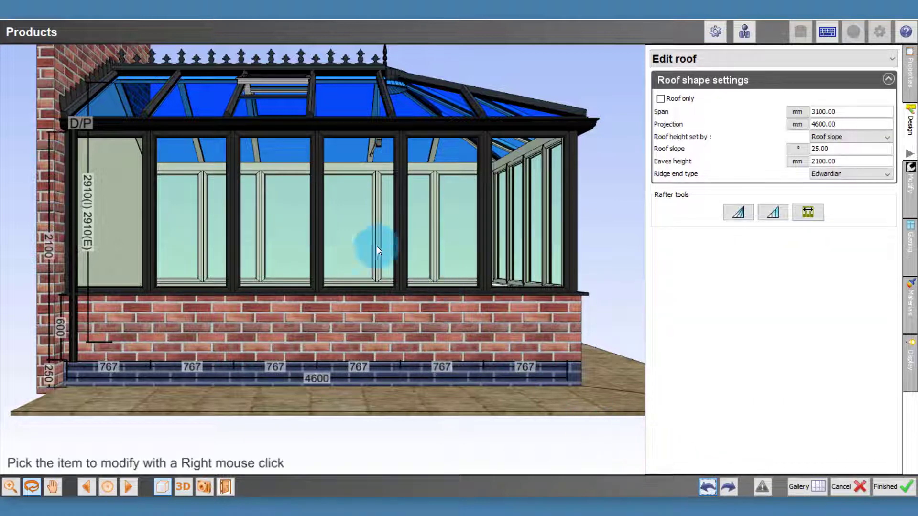
Step: Apply Align With rafters to the mullion between the third and fourth panels, and undo it
right_click(318, 208)
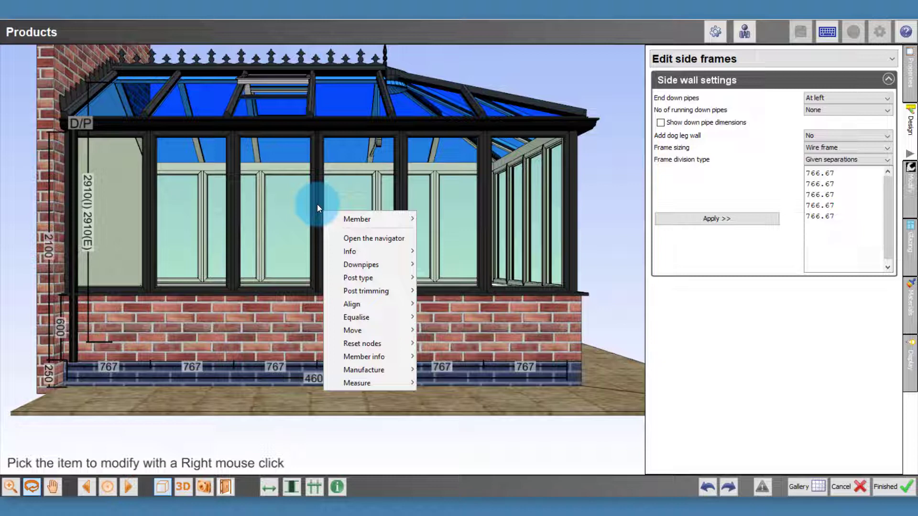
mouse_move(386, 308)
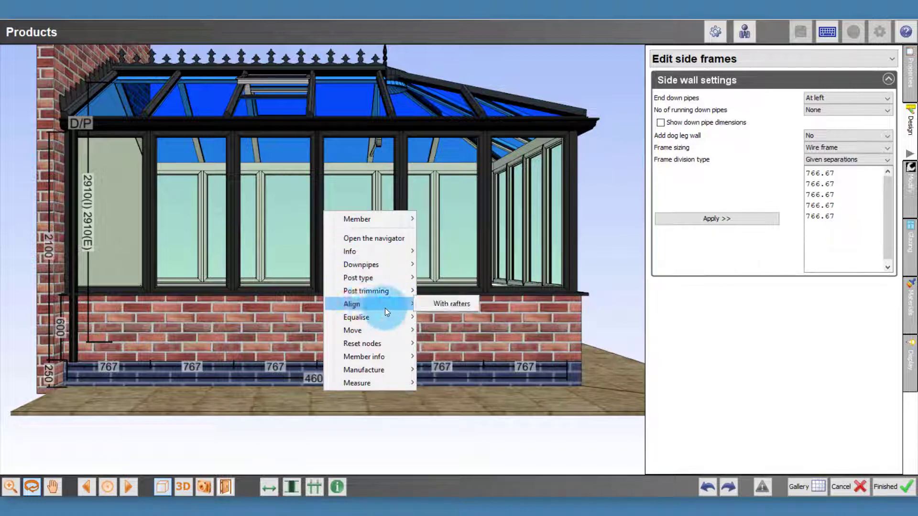
click(436, 304)
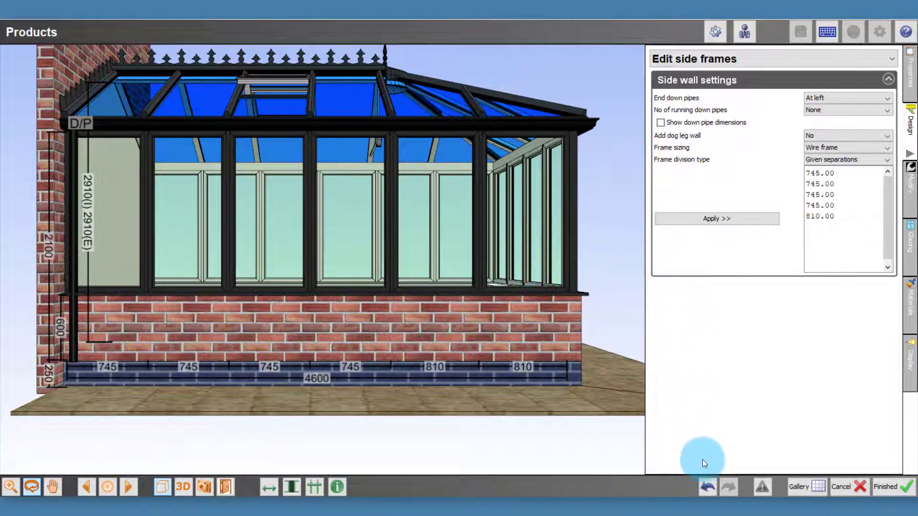
click(707, 486)
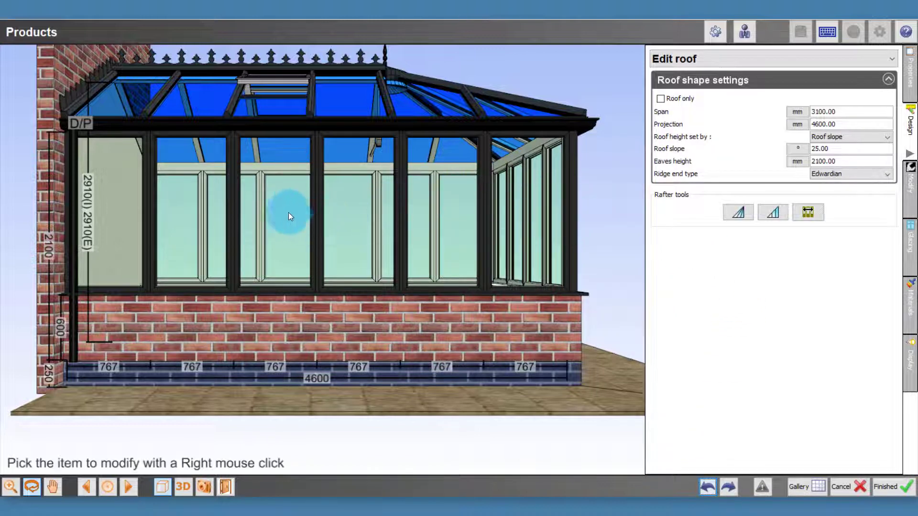
Step: Reopen the side frame settings from the third window panel and set the frame division type to Maximum separation
right_click(276, 207)
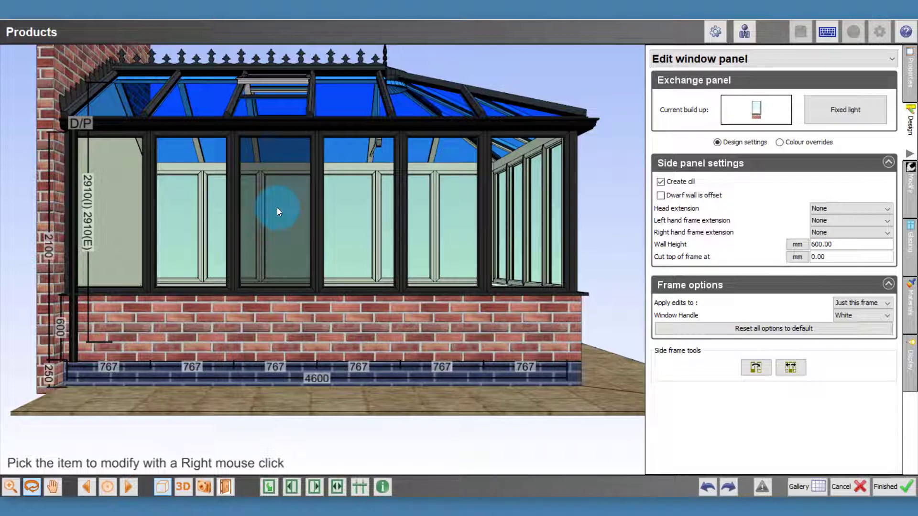
click(711, 59)
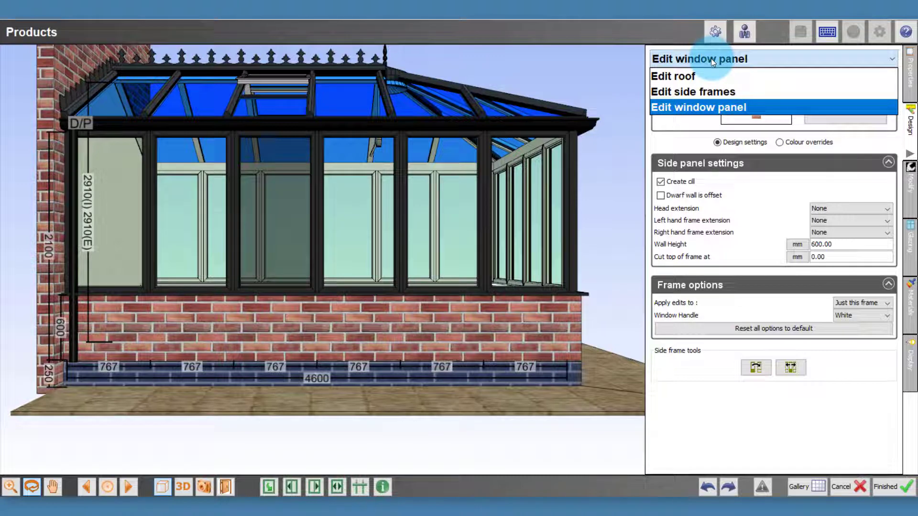
click(703, 91)
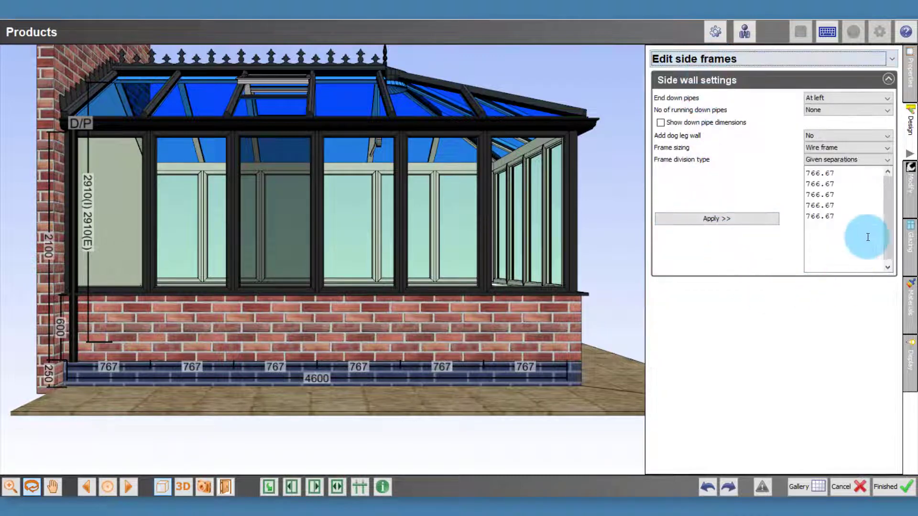
click(835, 160)
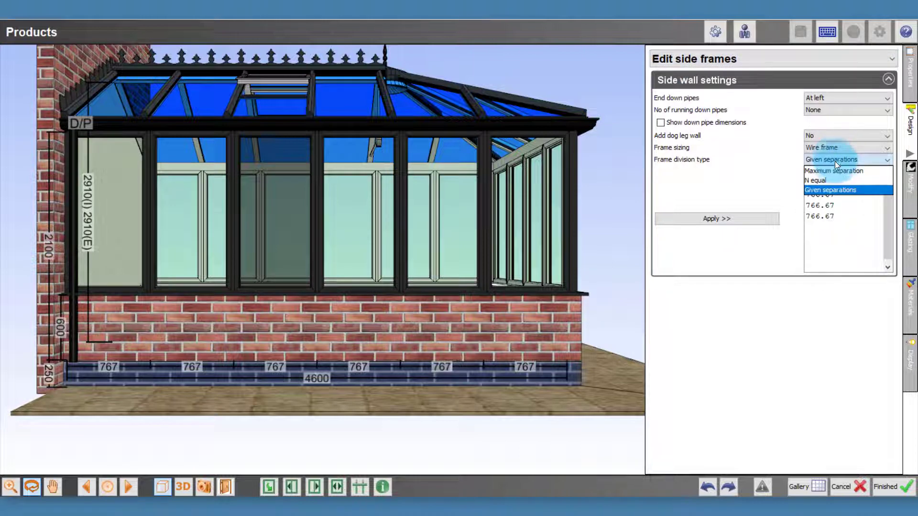
click(850, 263)
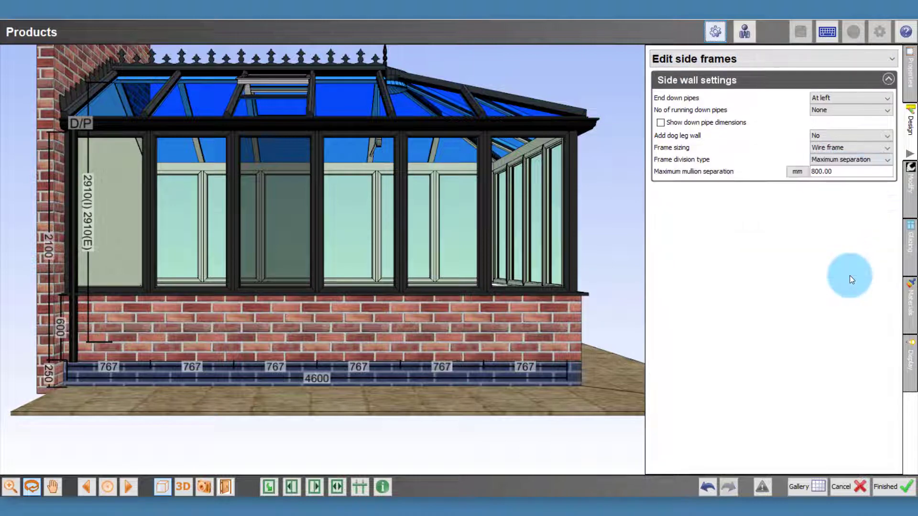
Step: Set the side wall's frame division type to Given separations and apply four separations of 745 mm
click(847, 159)
click(848, 189)
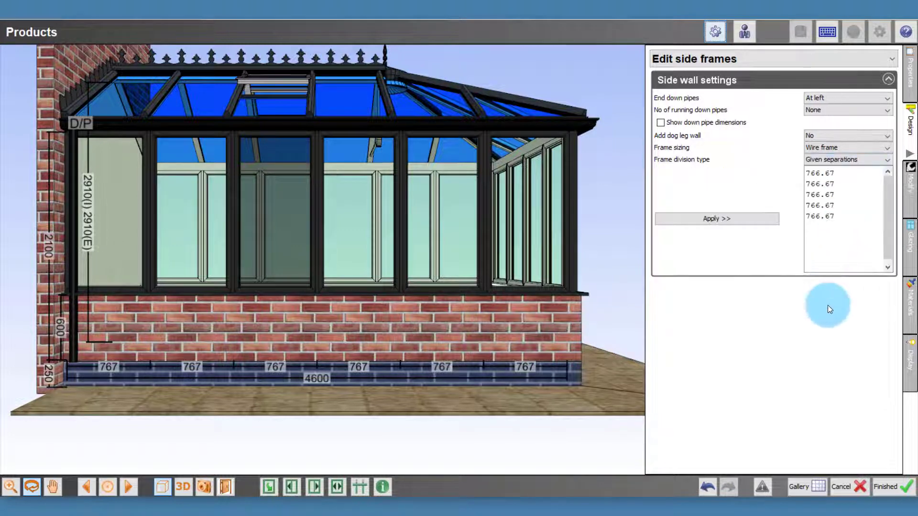
drag(832, 220, 802, 176)
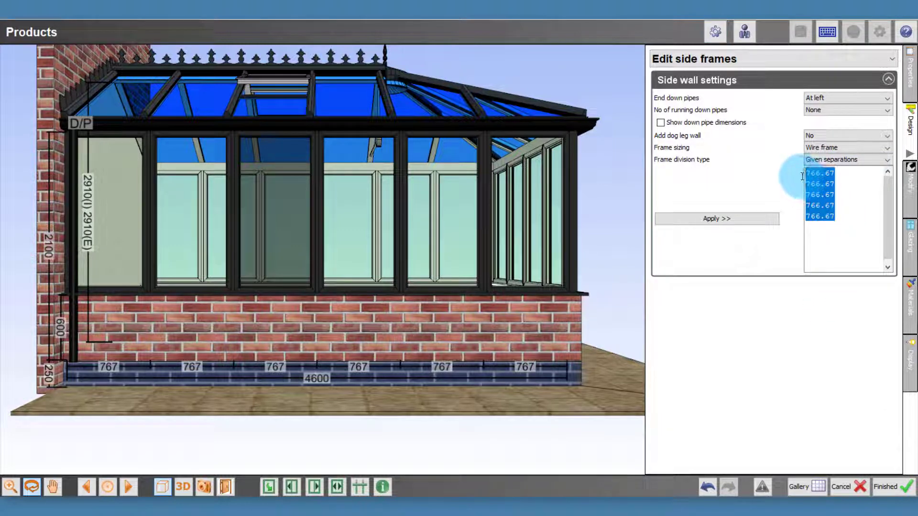
text(7)
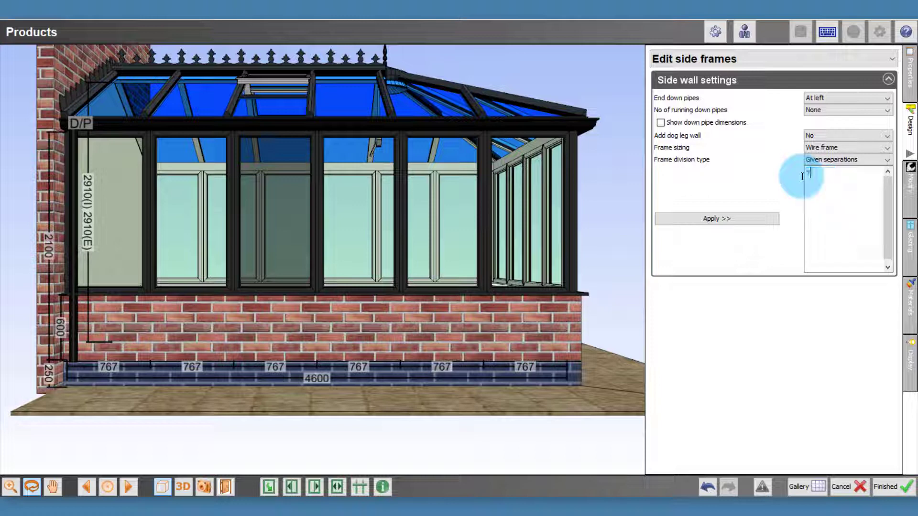
text(45)
key(Return)
text(745)
key(Return)
text(745)
key(Return)
text(745)
click(731, 219)
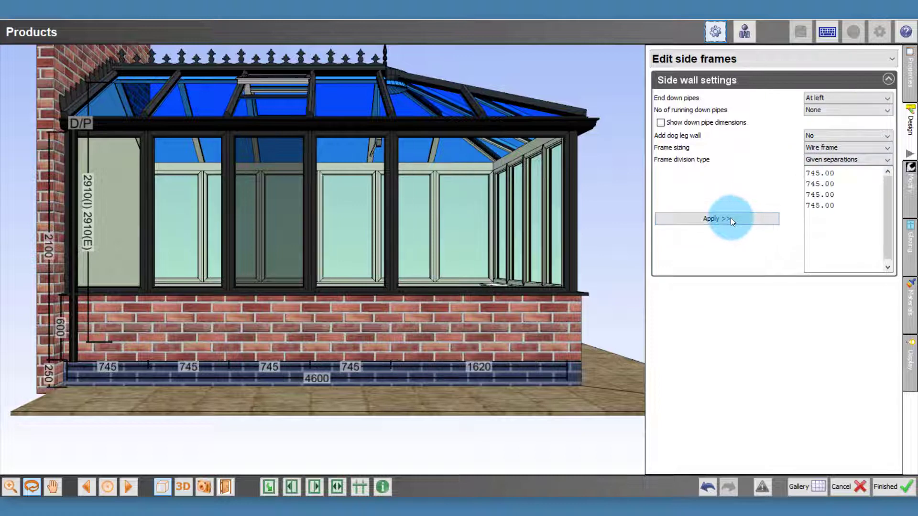
Step: Split the wide end panel of the side wall in 2 and align all the mullions with the rafters
right_click(492, 216)
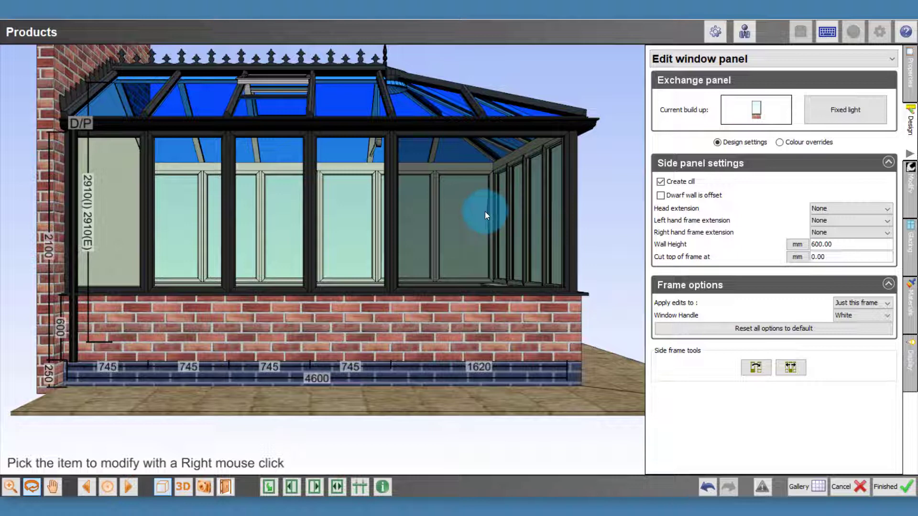
right_click(485, 211)
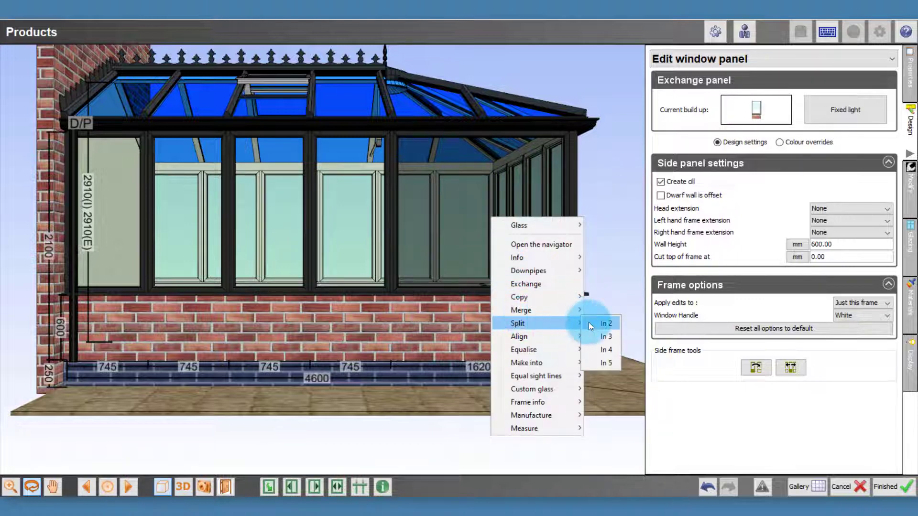
click(590, 323)
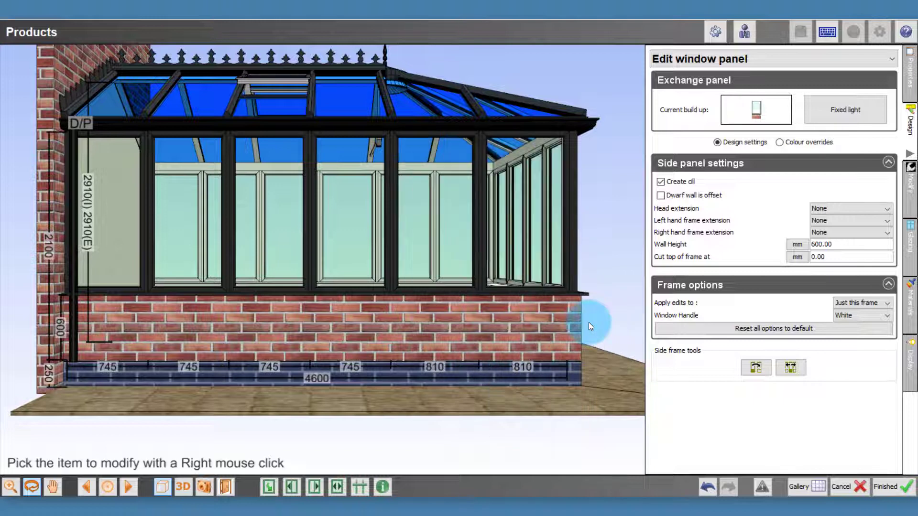
click(360, 485)
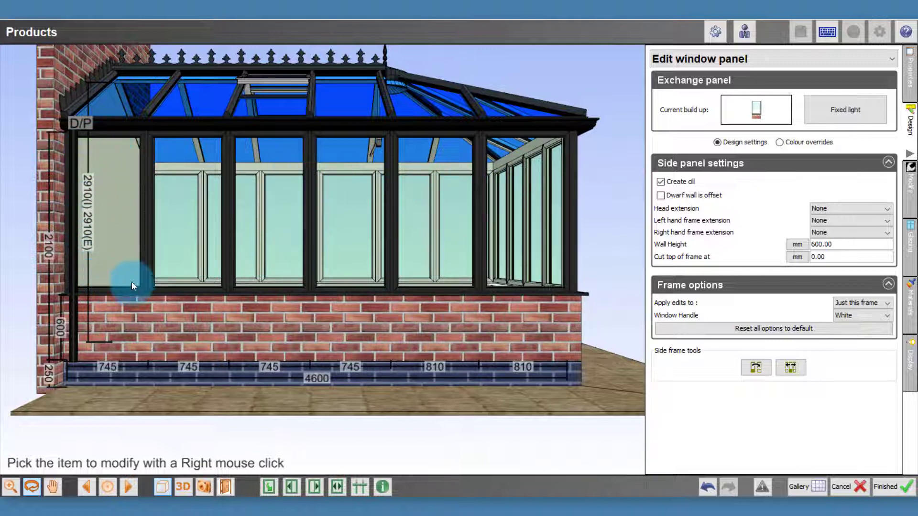
Step: Exchange the first window panel beside the house wall for the 2 fixed lights style with dwarf wall
right_click(110, 214)
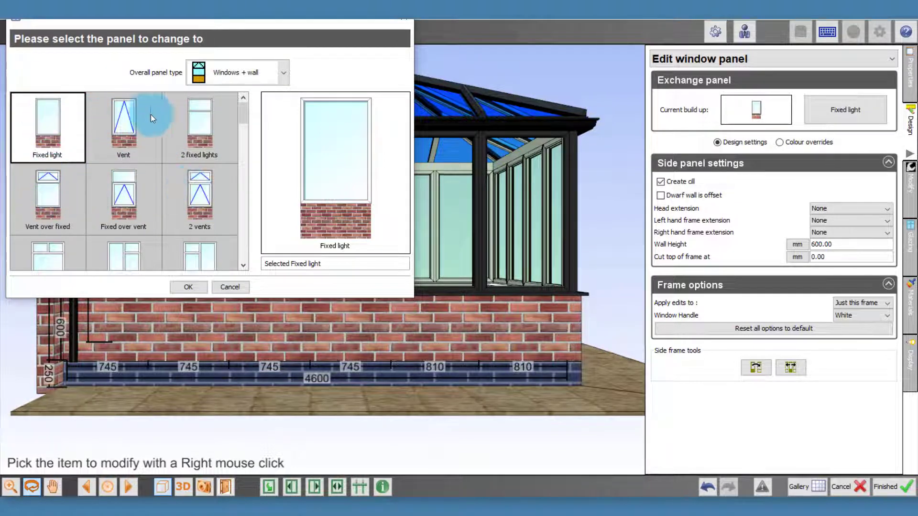
click(212, 71)
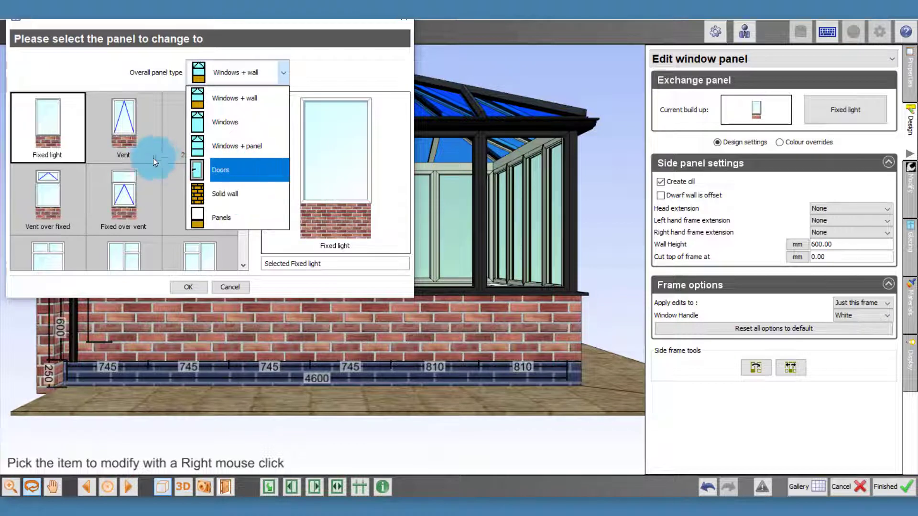
click(57, 125)
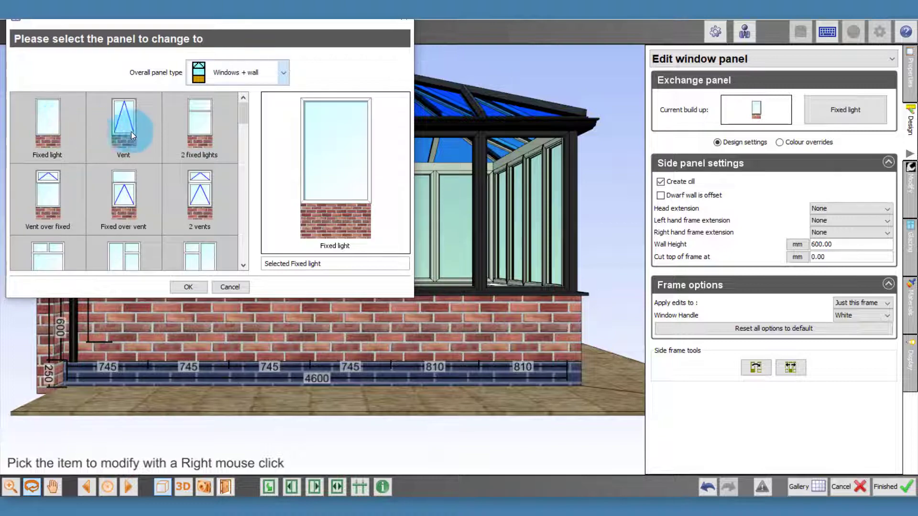
double_click(199, 128)
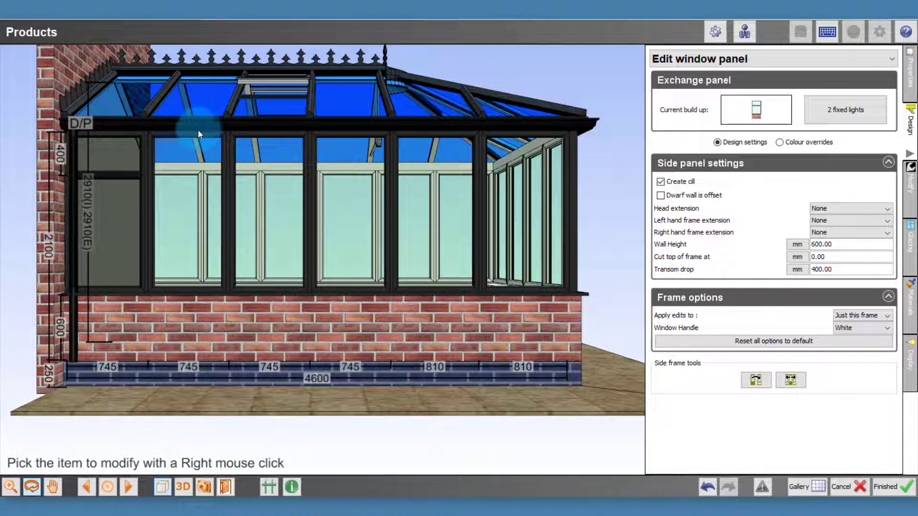
right_click(109, 181)
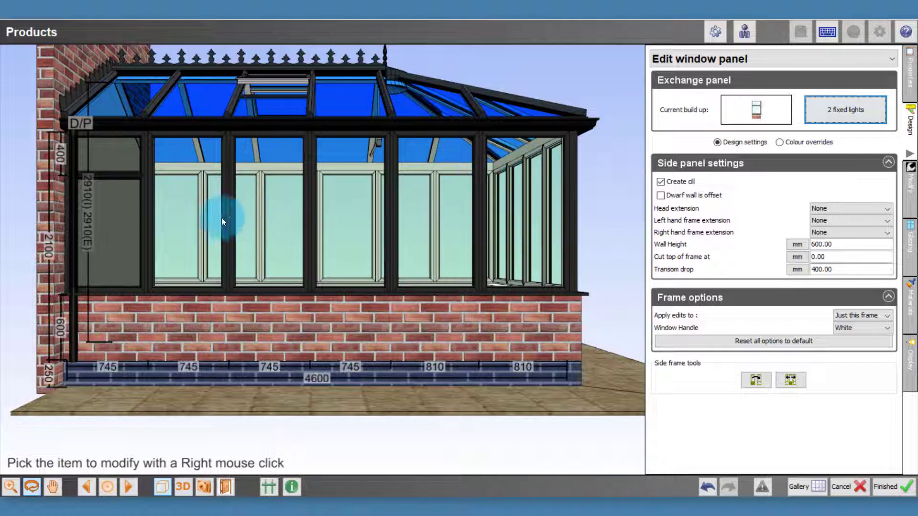
Step: Exchange the second and third panels for 2 fixed lights, and copy that style to the remaining panels of the side wall
right_click(183, 199)
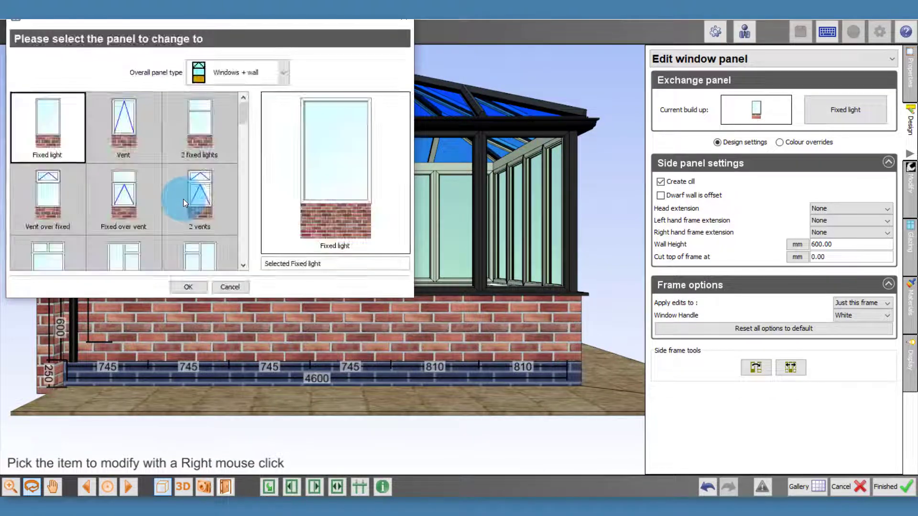
double_click(196, 125)
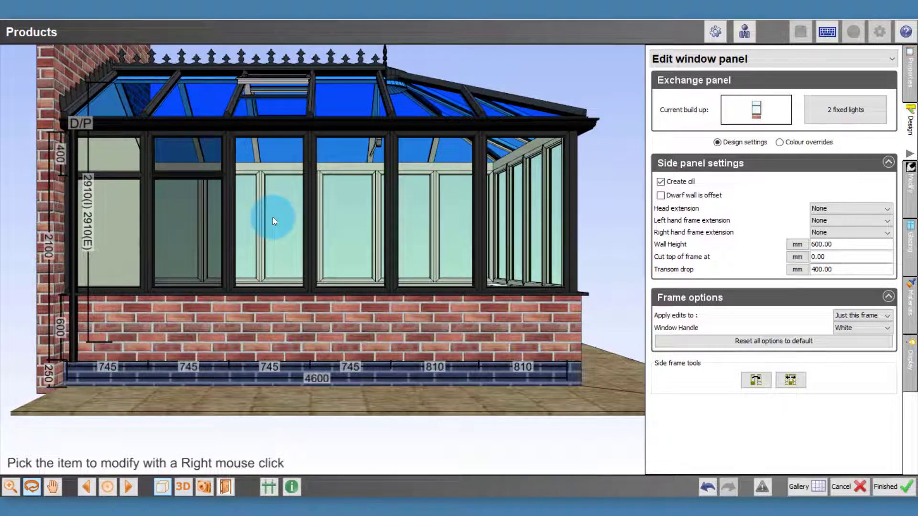
right_click(273, 218)
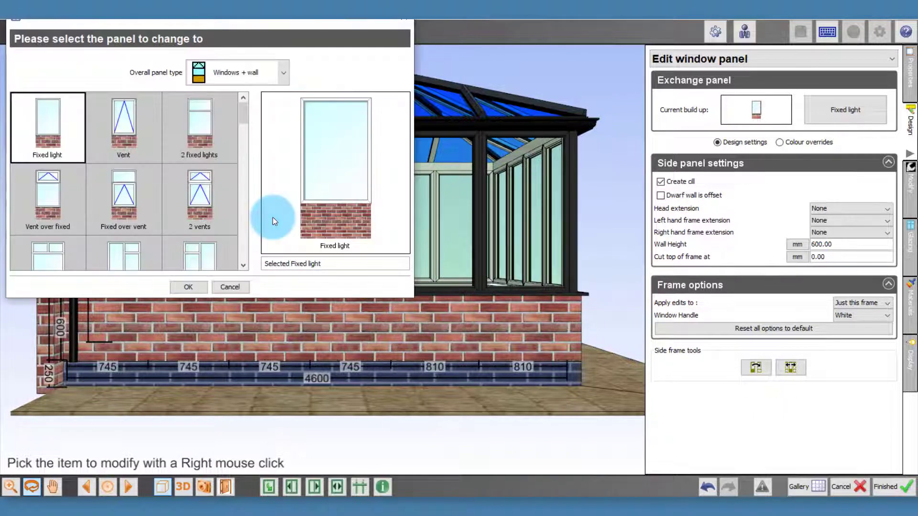
double_click(200, 127)
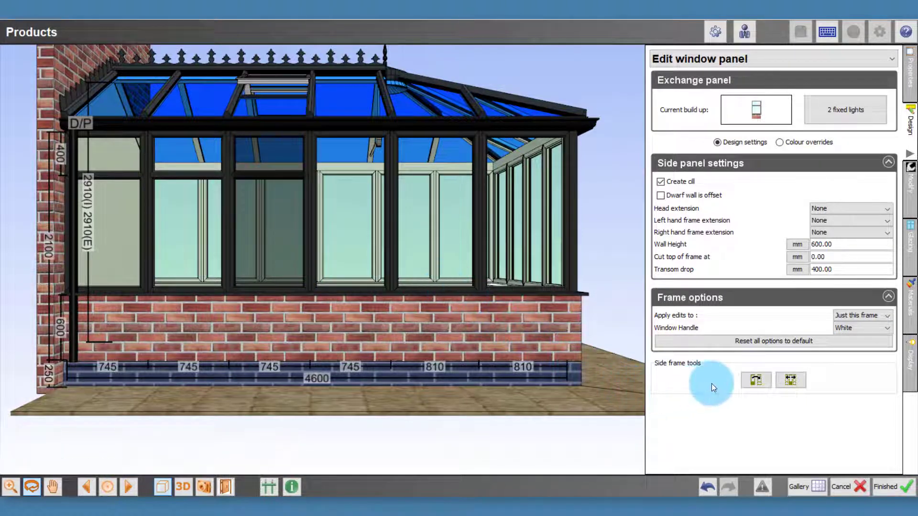
click(760, 381)
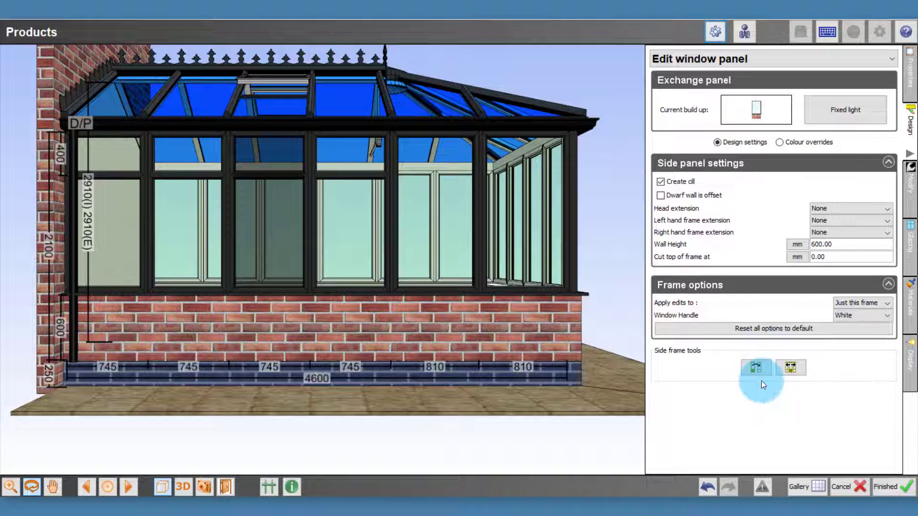
click(789, 370)
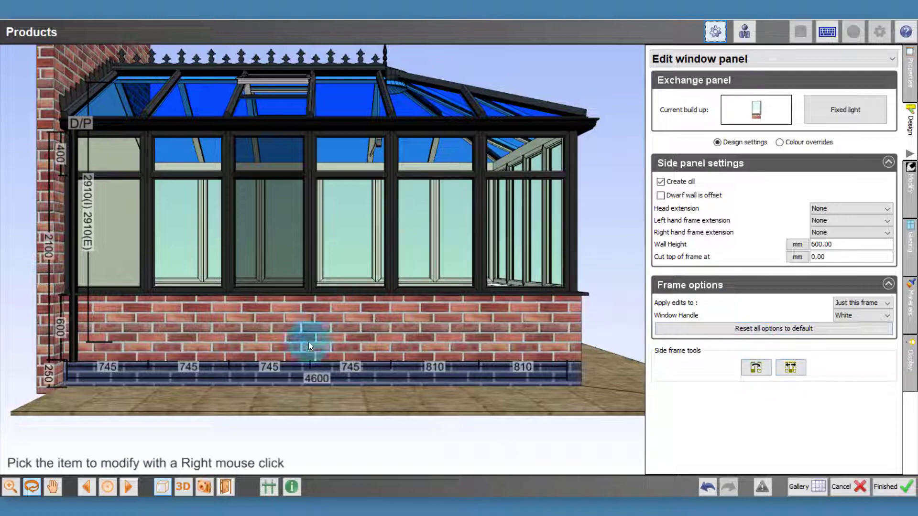
Step: Align the front wall's mullions with the rafters, starting from its second window panel
click(131, 485)
click(131, 485)
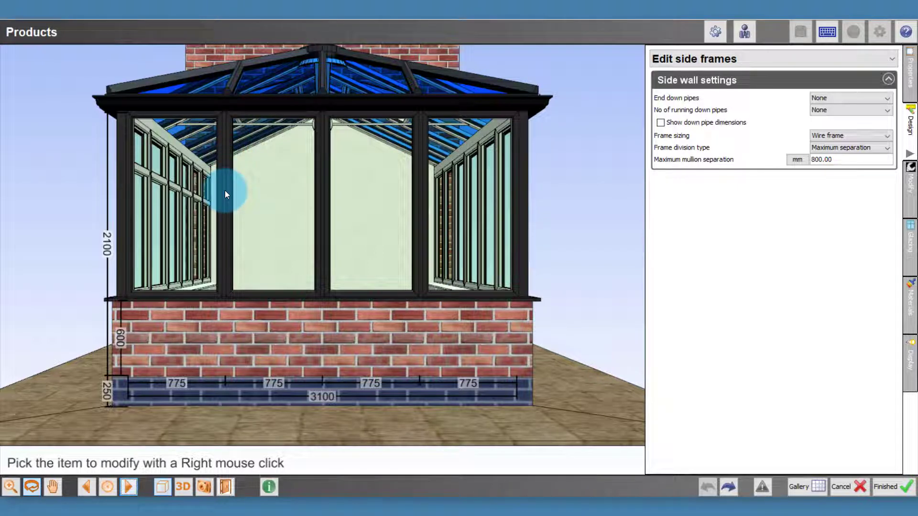
right_click(271, 199)
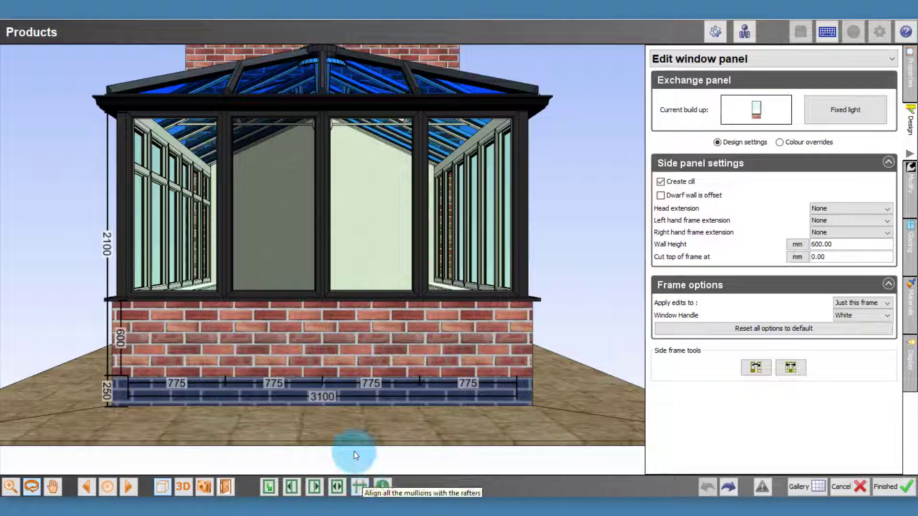
right_click(275, 196)
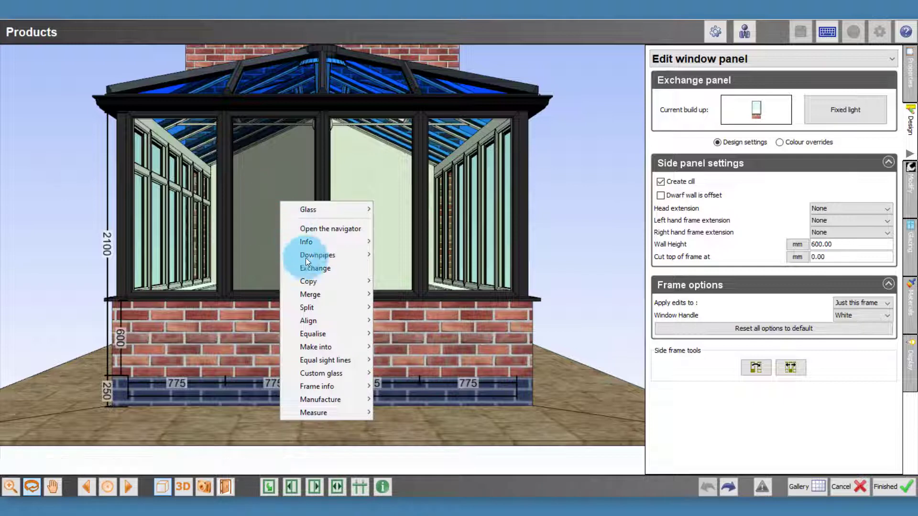
click(342, 322)
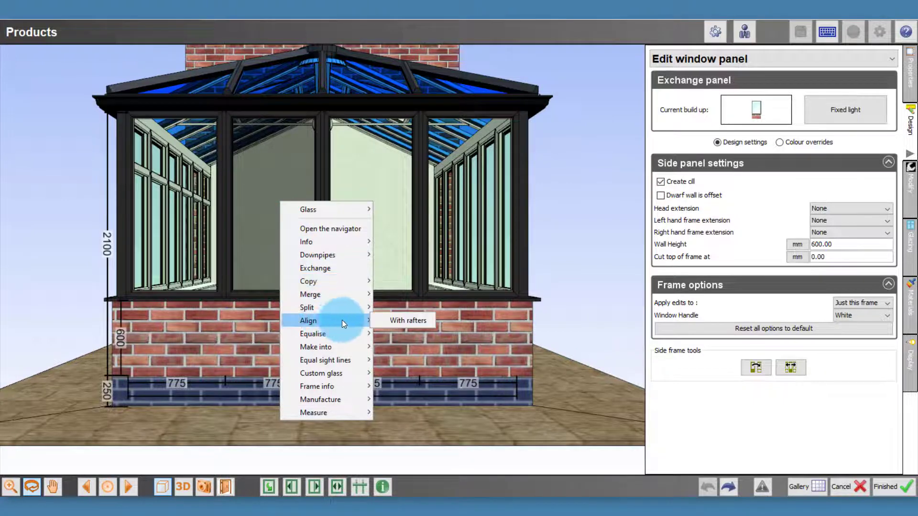
click(392, 324)
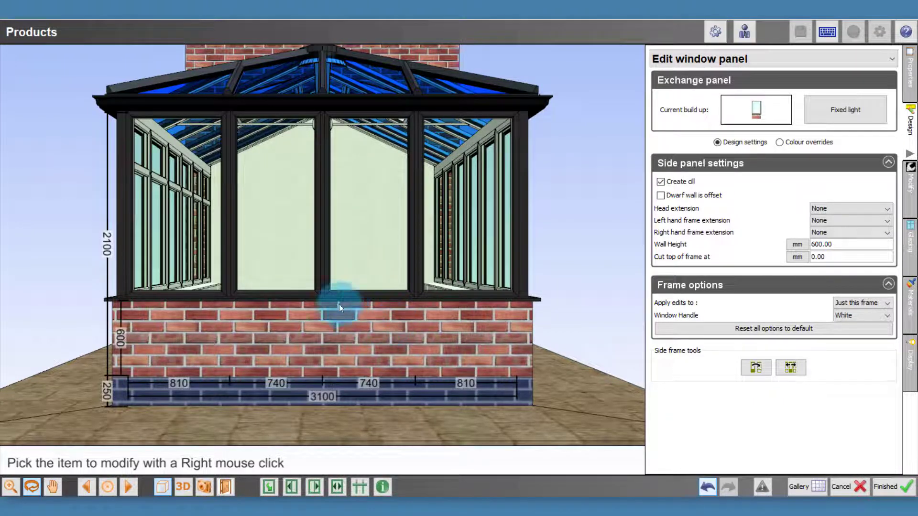
Step: Exchange both outer window panels of the front wall for 2 fixed lights
right_click(184, 209)
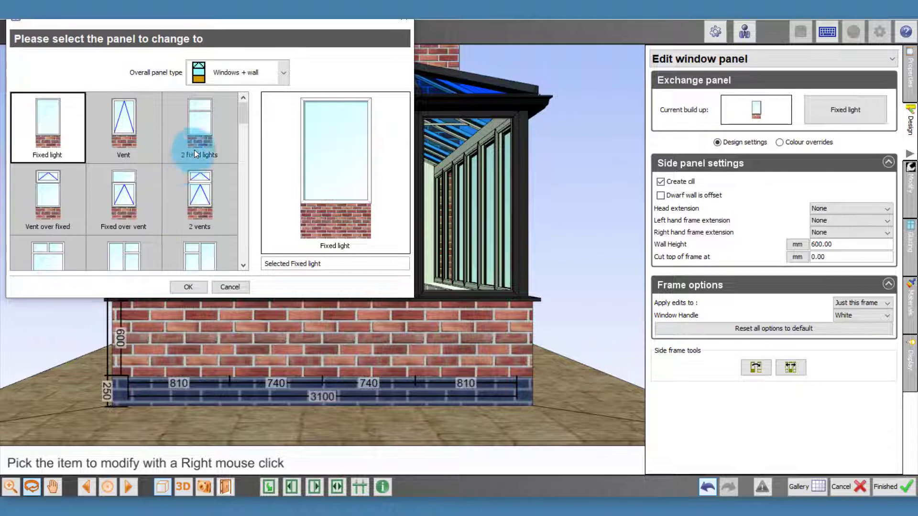
double_click(205, 125)
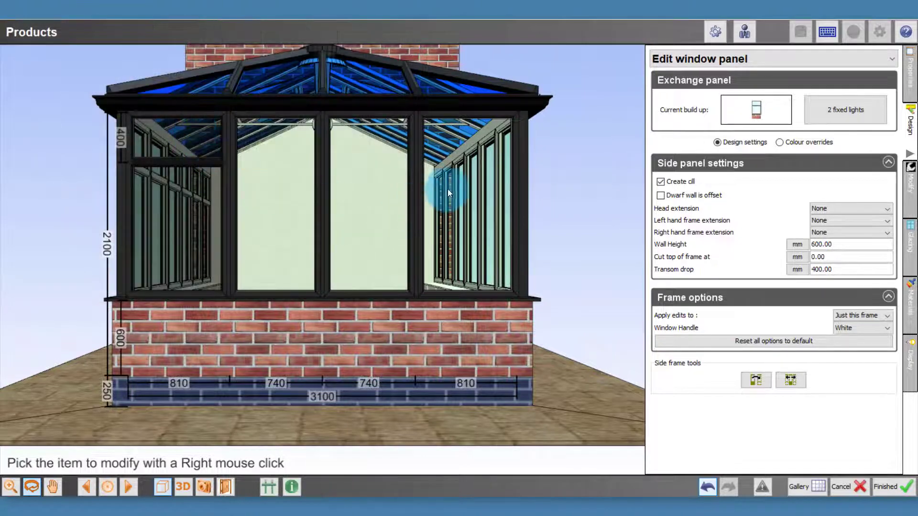
right_click(457, 186)
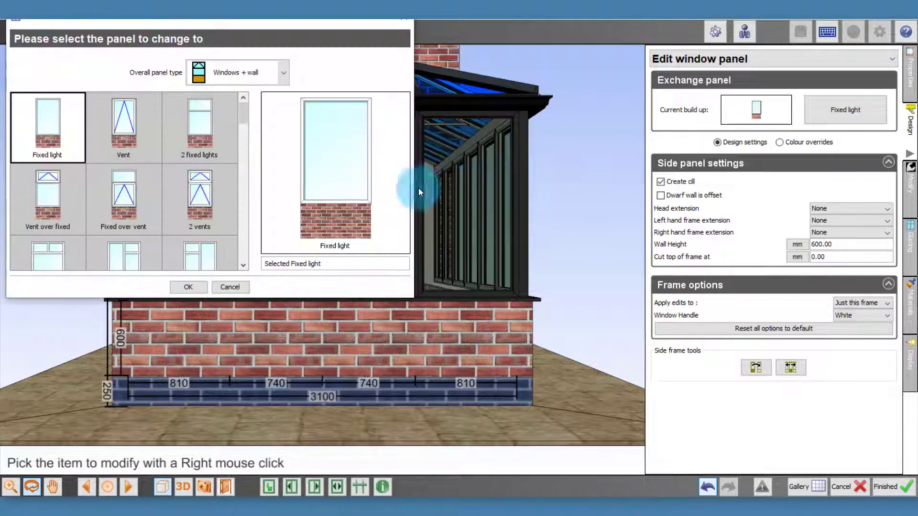
double_click(203, 128)
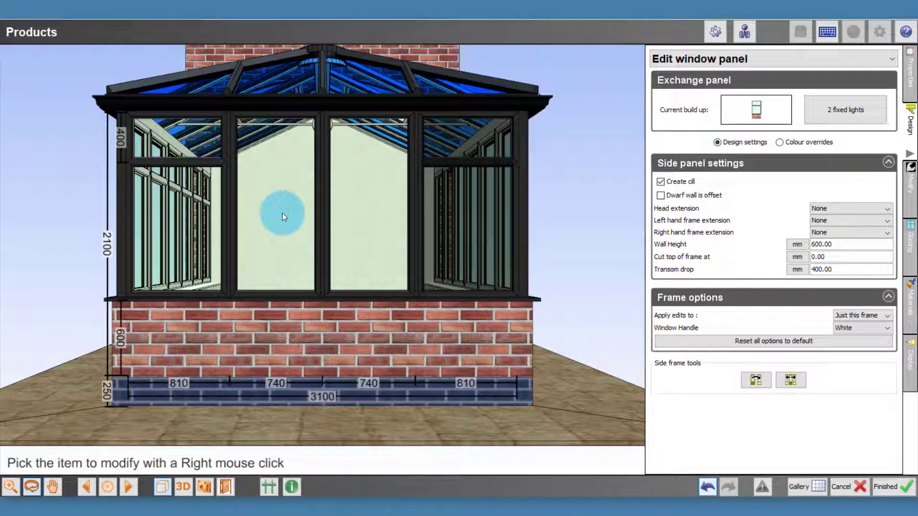
Step: Merge the two middle window panels of the front wall into one wide panel
right_click(283, 213)
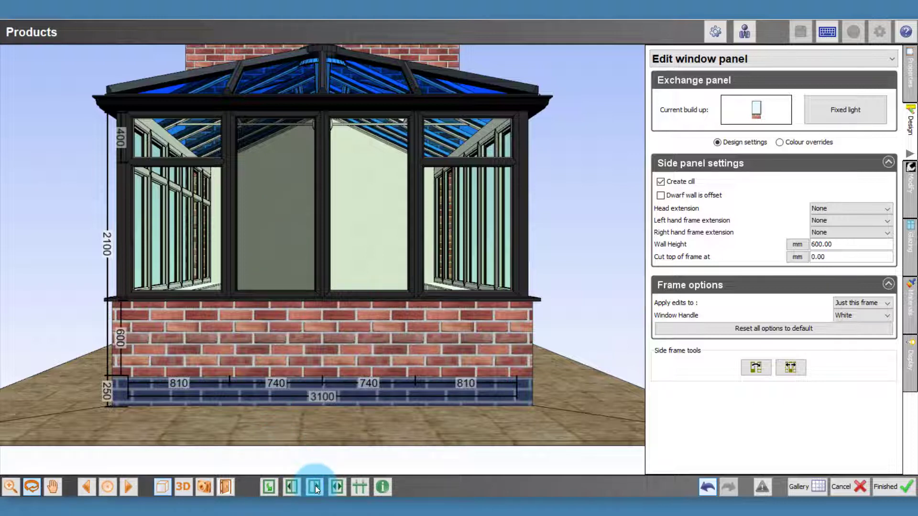
right_click(284, 205)
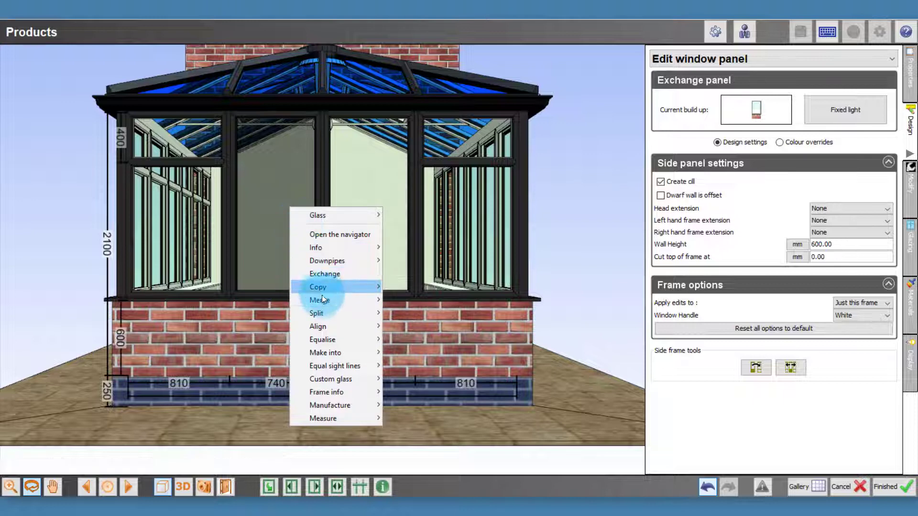
mouse_move(342, 300)
click(409, 313)
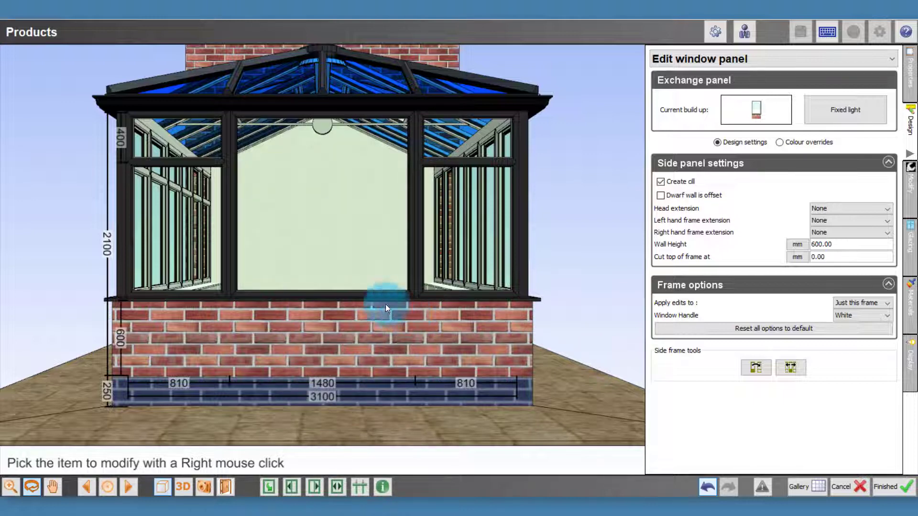
Step: Exchange the merged middle panel of the front wall for double Open out doors
double_click(316, 203)
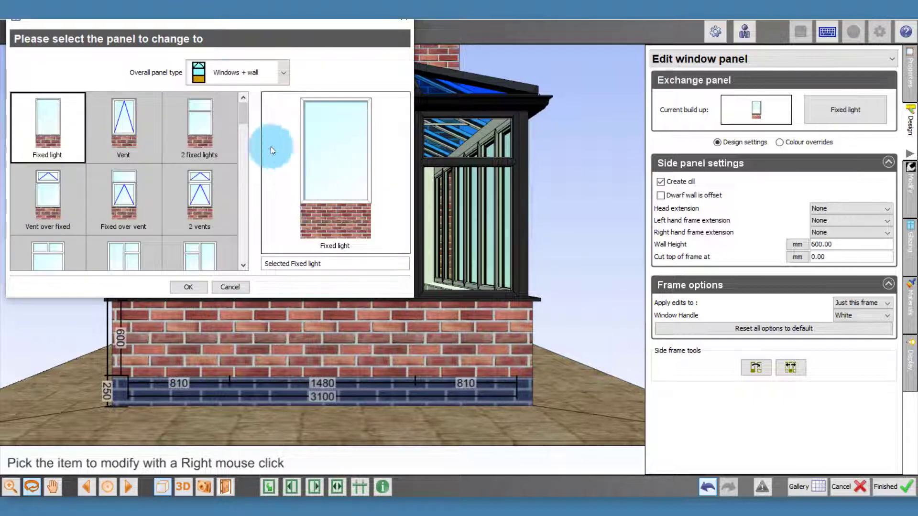
click(216, 74)
click(230, 164)
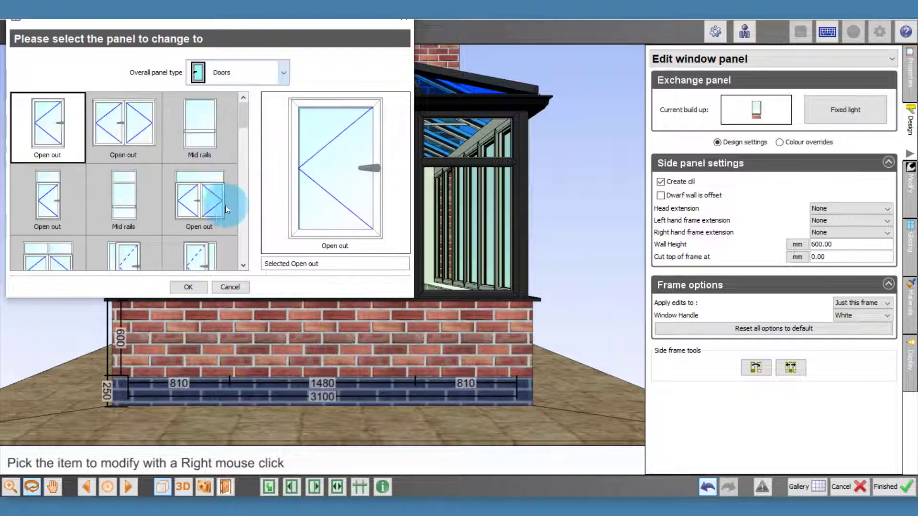
double_click(133, 131)
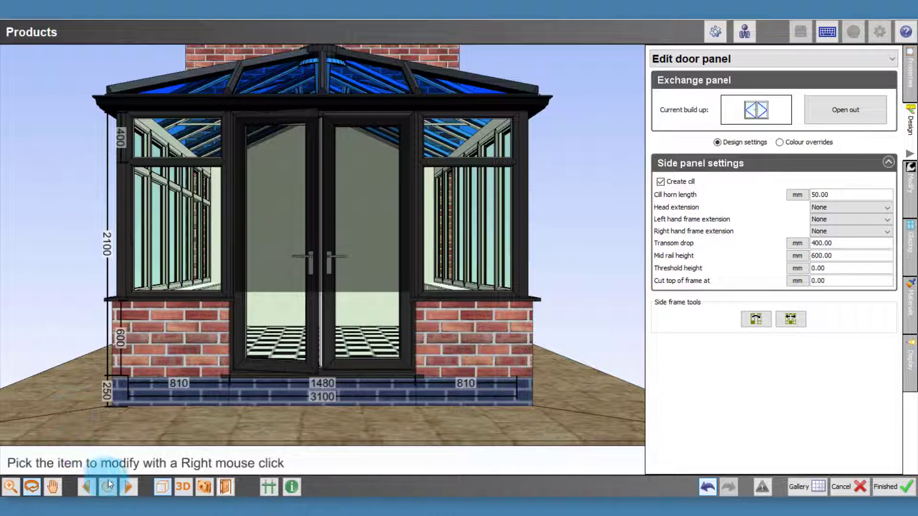
Step: Align the side wall's mullions with the rafters, starting from its third window panel
click(128, 487)
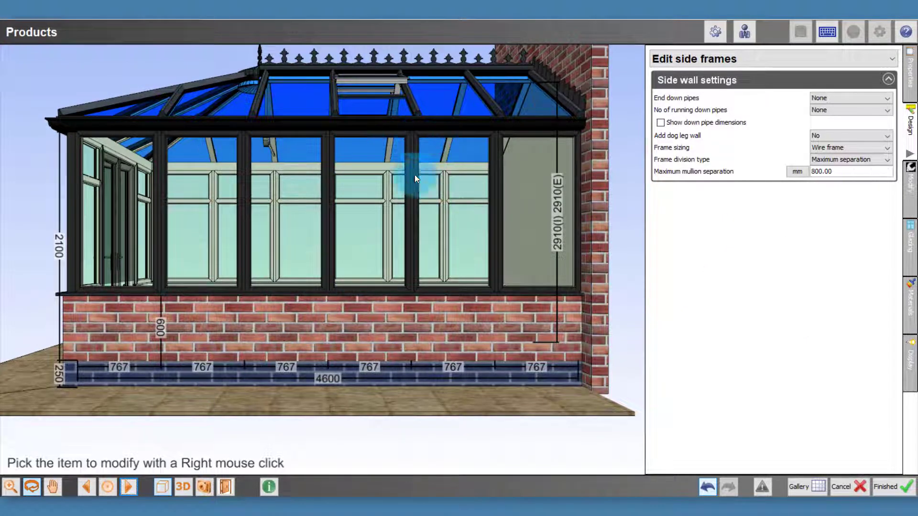
right_click(283, 211)
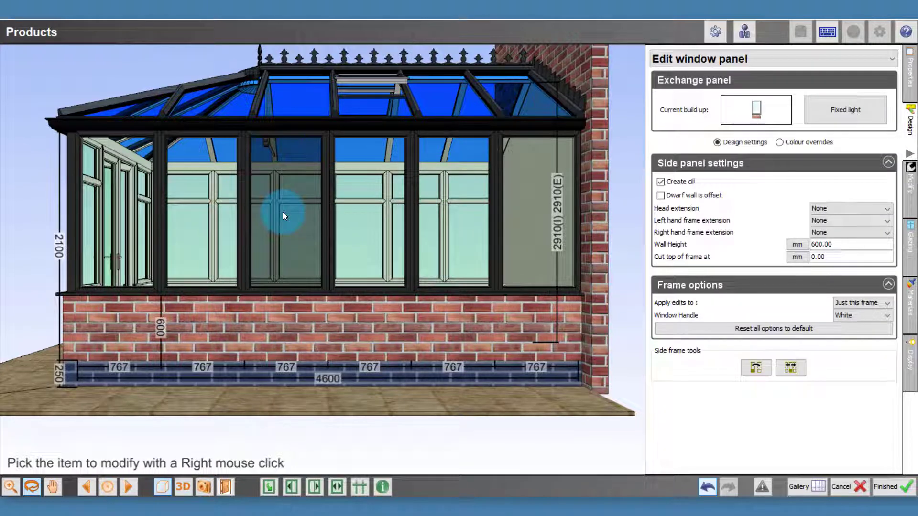
right_click(282, 211)
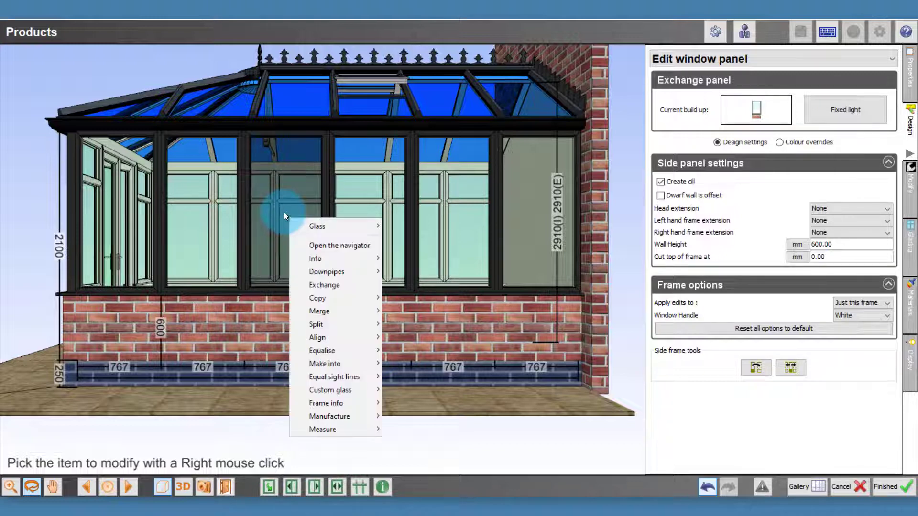
mouse_move(360, 338)
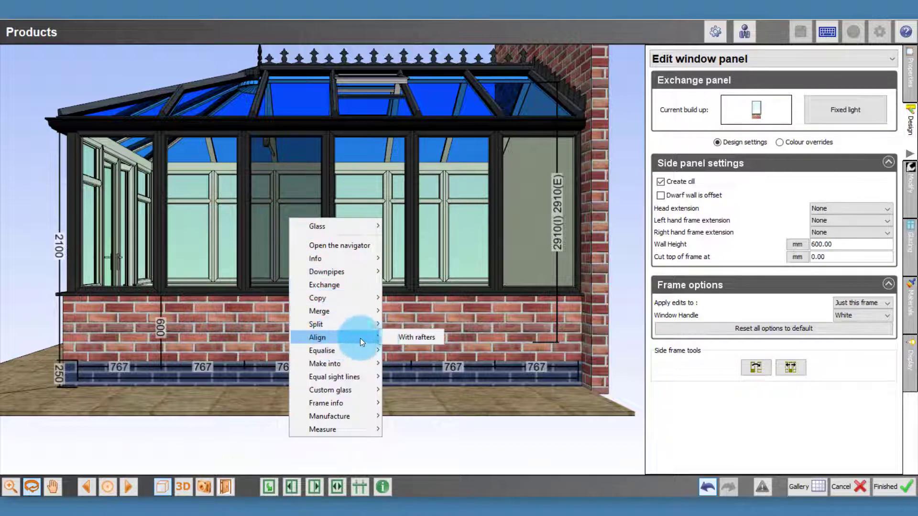
click(401, 337)
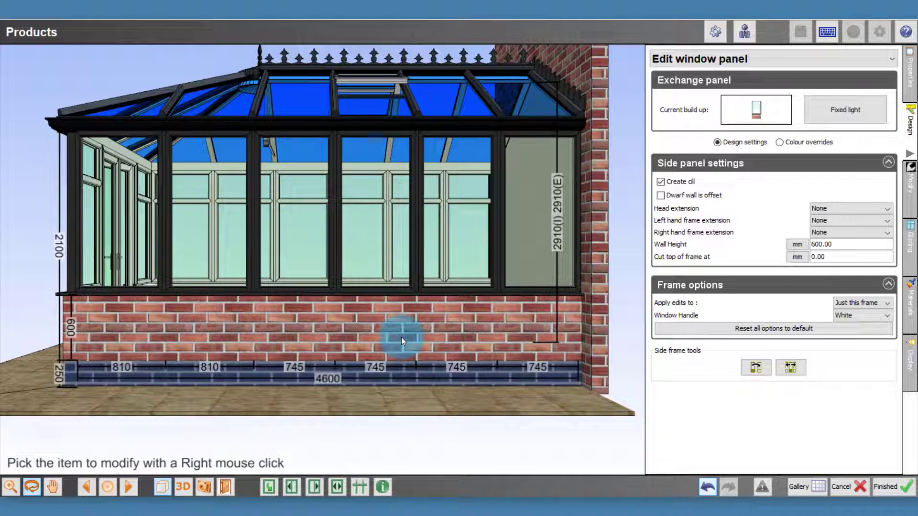
Step: Exchange the side wall's first window panel for 2 fixed lights and copy that style to all panels along the wall
right_click(125, 189)
double_click(201, 122)
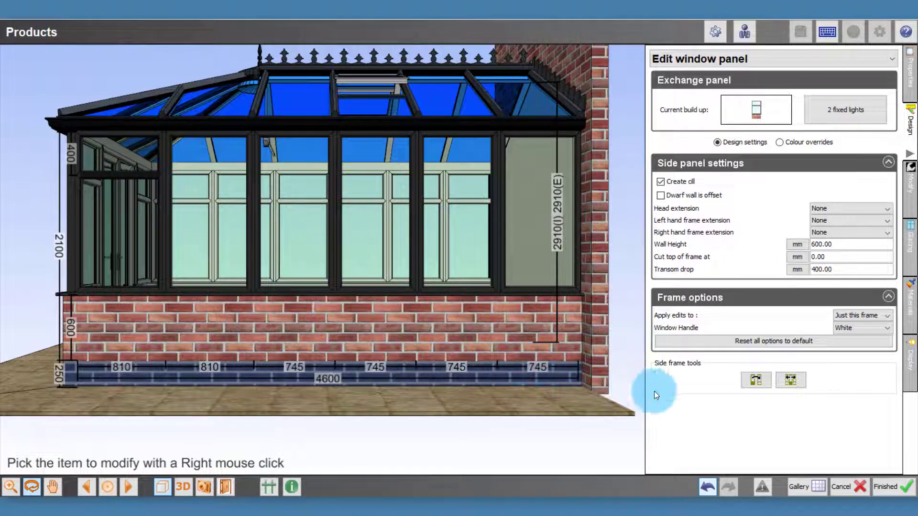
click(791, 381)
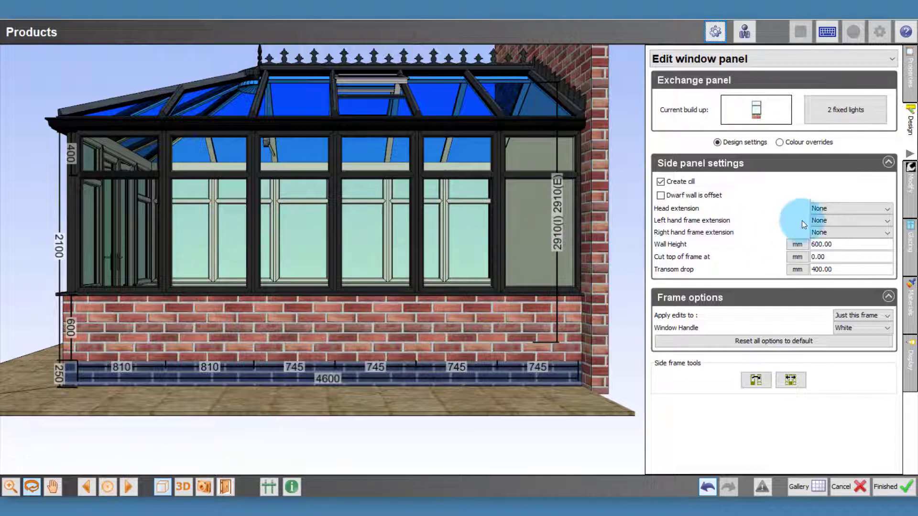
Step: Open the window modelling tools and exchange the side wall's second panel for Vent over fixed
click(913, 203)
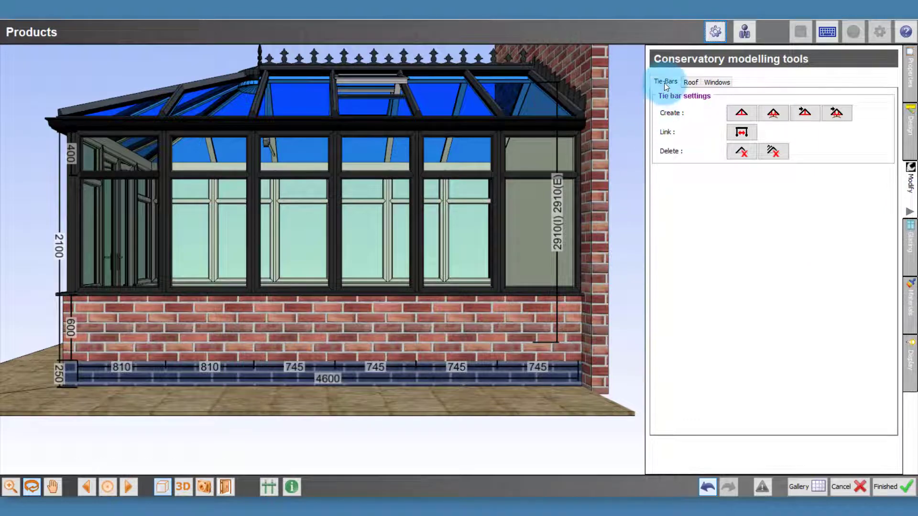
click(689, 84)
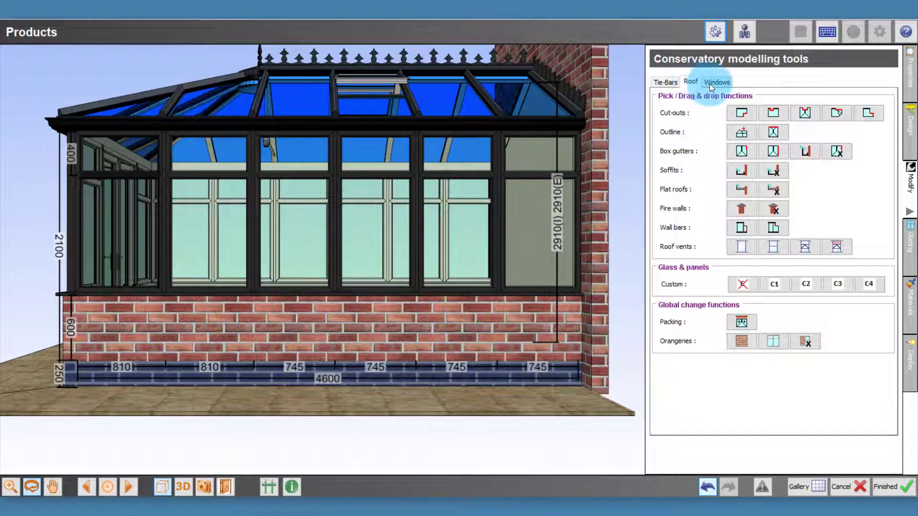
click(715, 82)
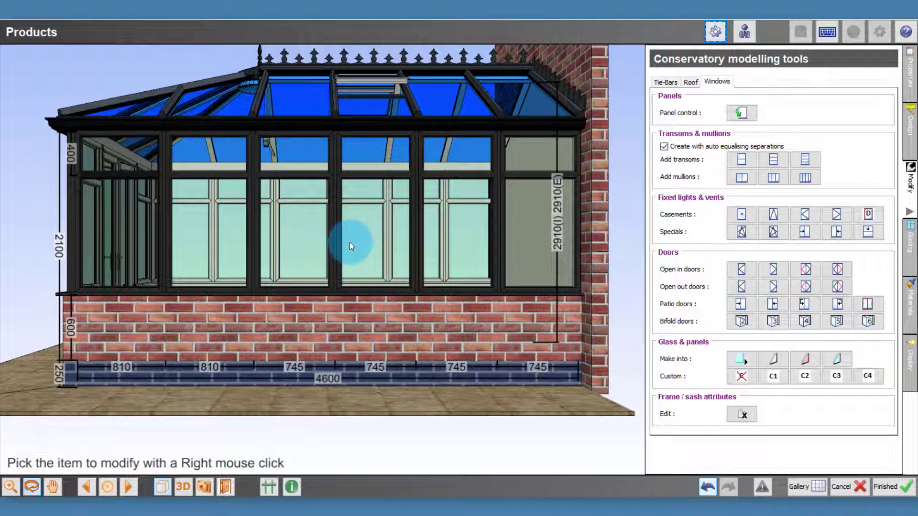
right_click(202, 225)
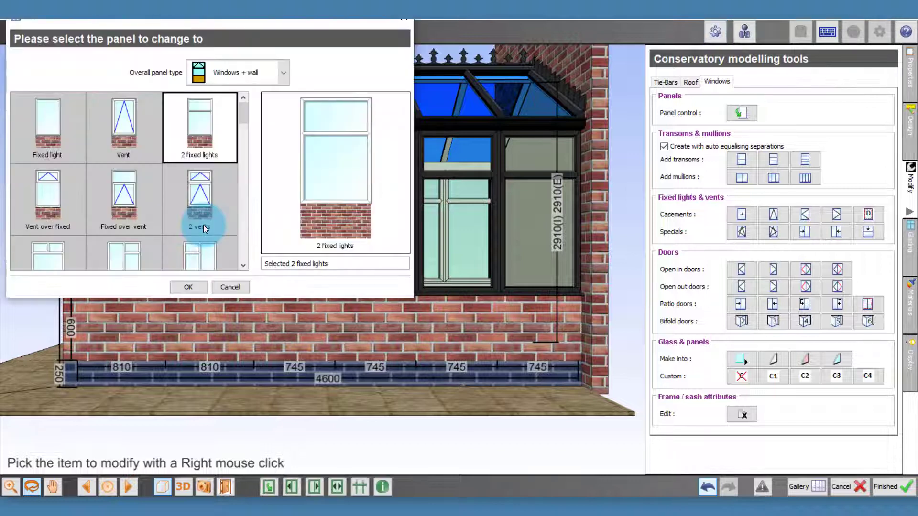
double_click(51, 191)
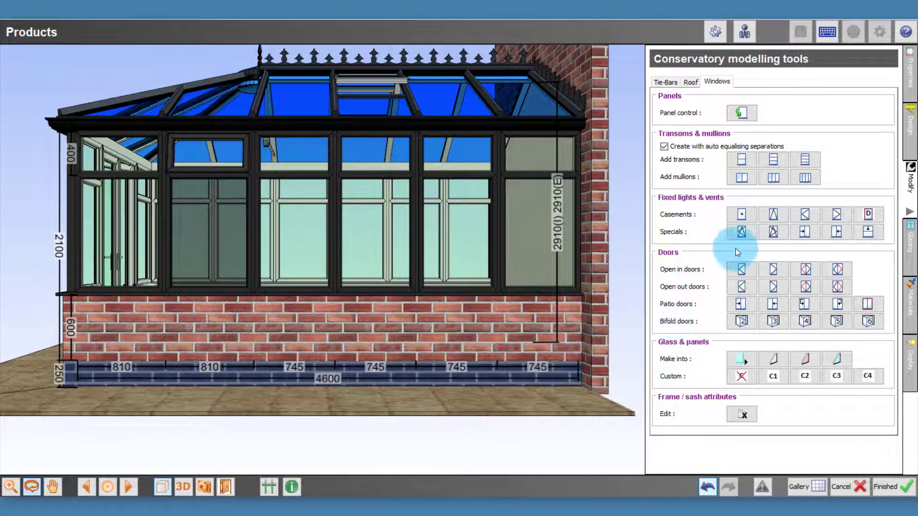
Step: Try a top-hung vent in the fourth panel's upper light and change that light back to fixed
click(775, 219)
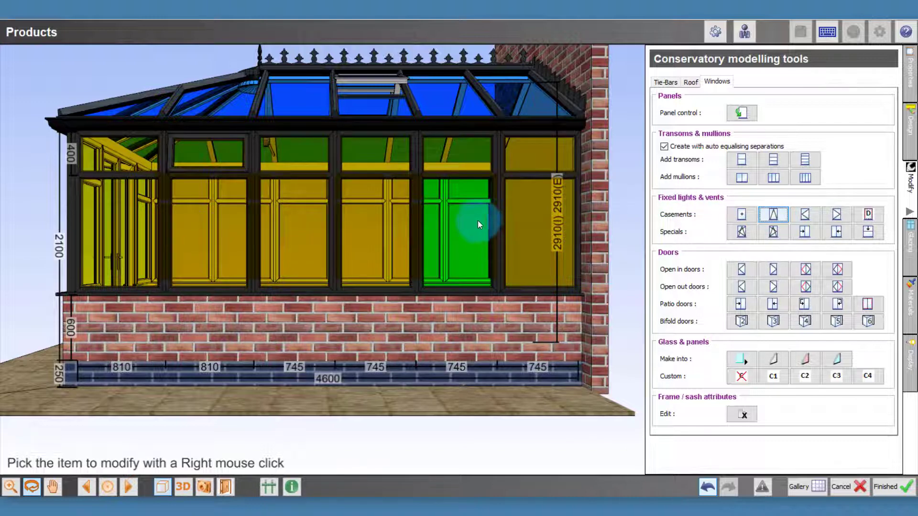
click(379, 159)
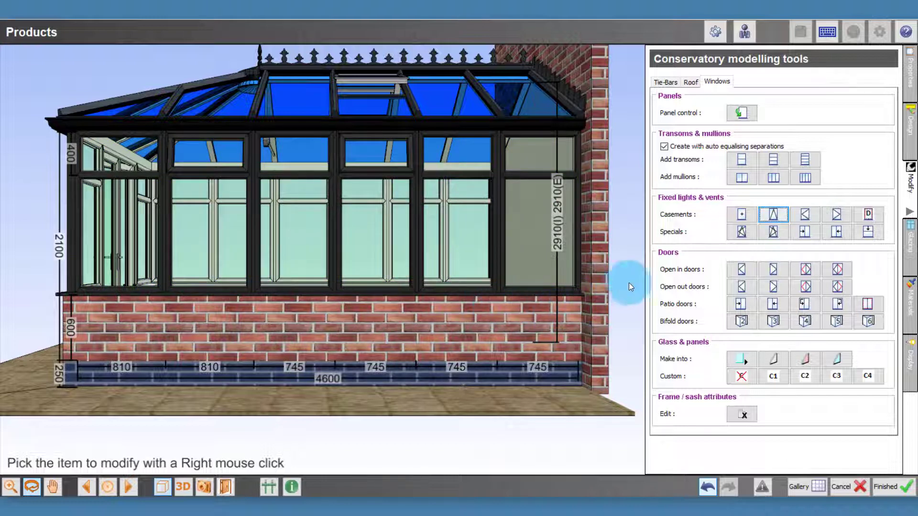
click(736, 215)
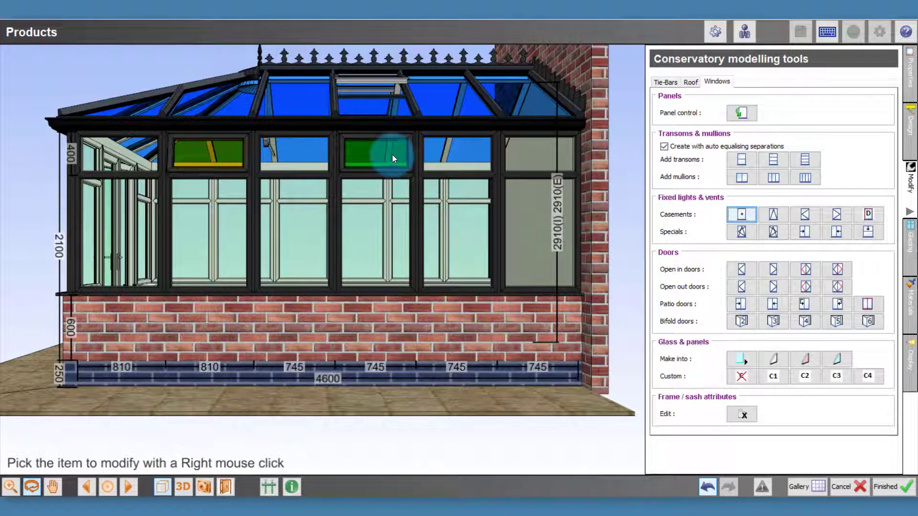
right_click(392, 159)
click(725, 216)
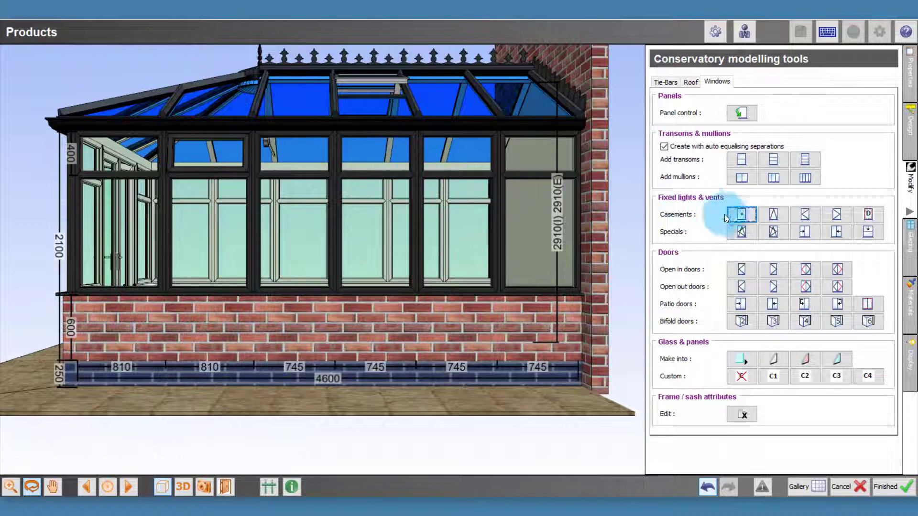
Step: Add a top-hung vent to the upper light of the side wall's fifth panel, second from the house wall
click(774, 216)
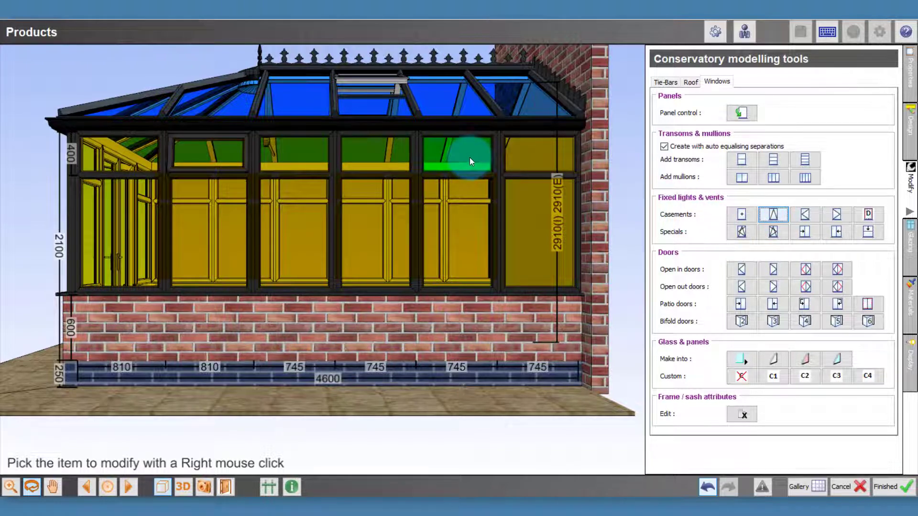
right_click(469, 157)
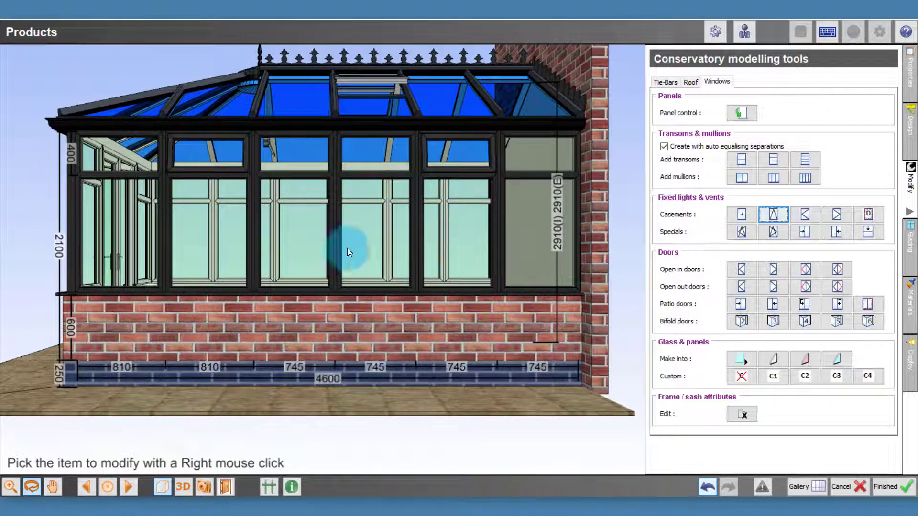
Step: On the opposite side wall, add top-hung vents to the upper lights of the second and fifth panels from the house wall
click(129, 487)
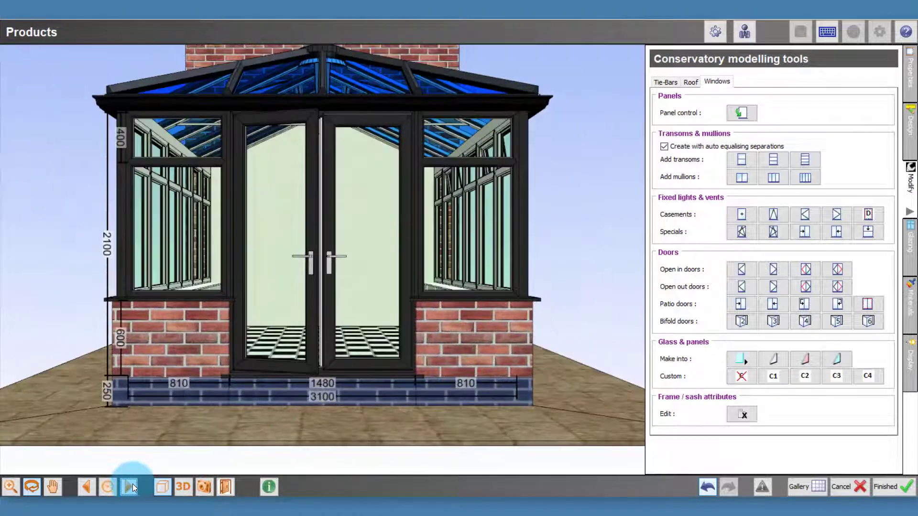
click(89, 484)
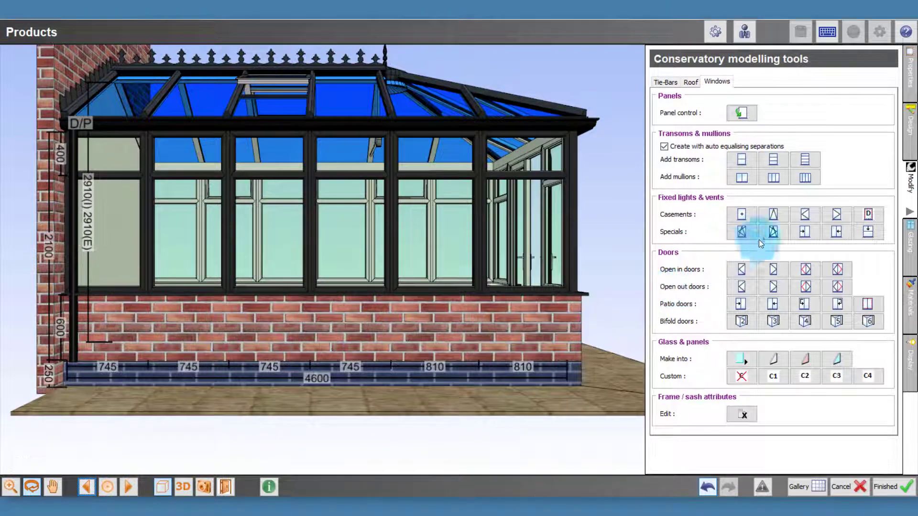
click(774, 216)
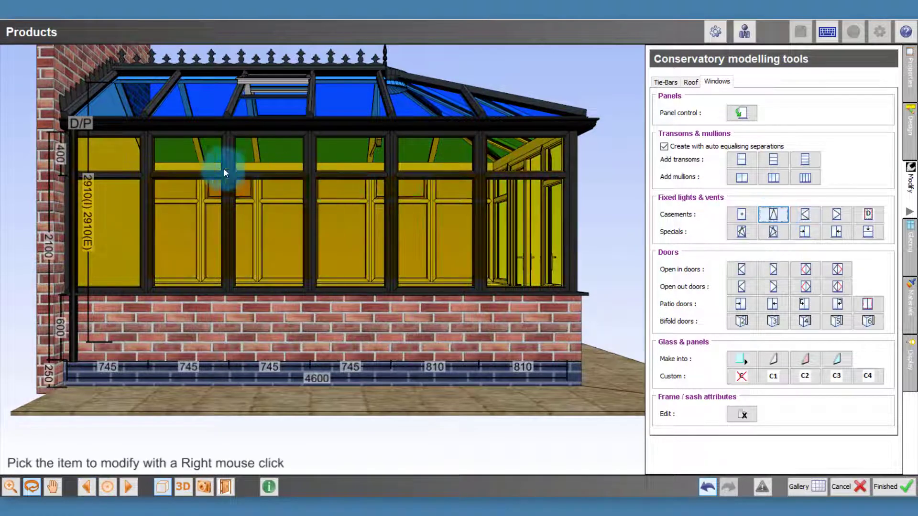
click(207, 168)
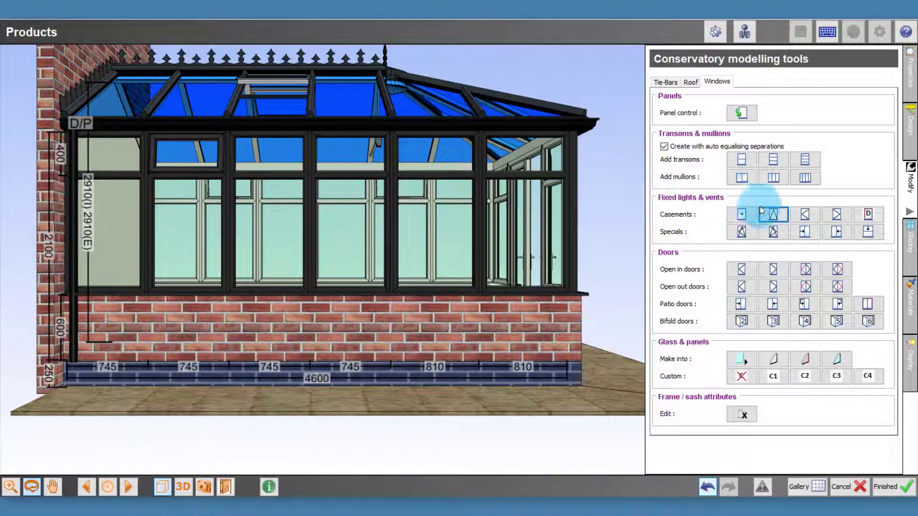
click(773, 214)
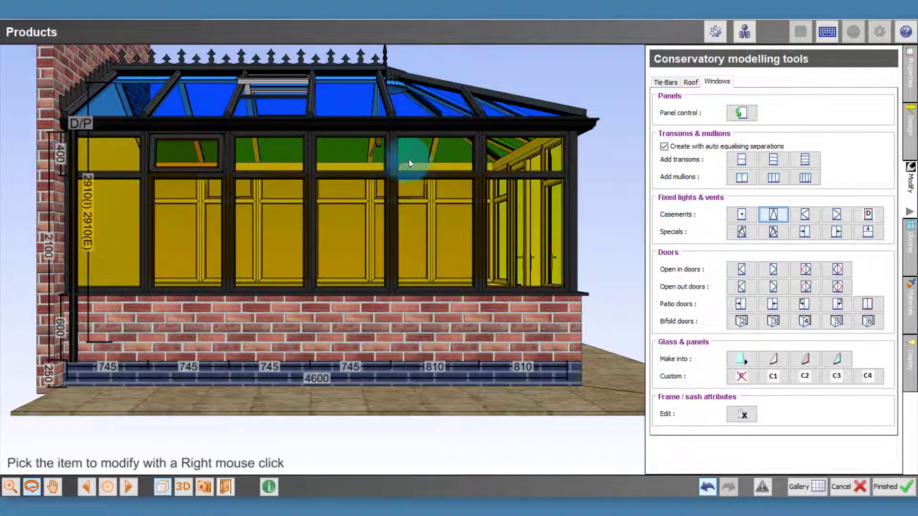
click(424, 159)
click(418, 394)
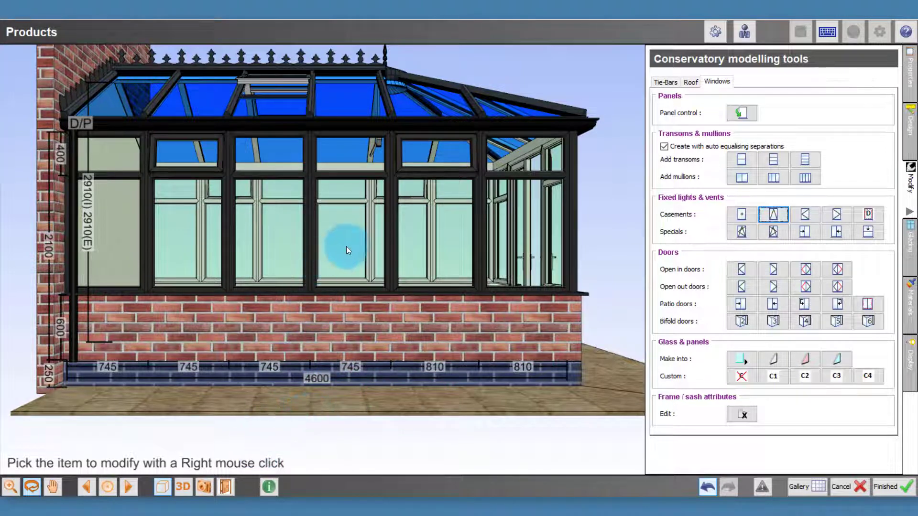
Step: Select the front double doors and set their door handle option to Chrome in the door design settings
click(128, 487)
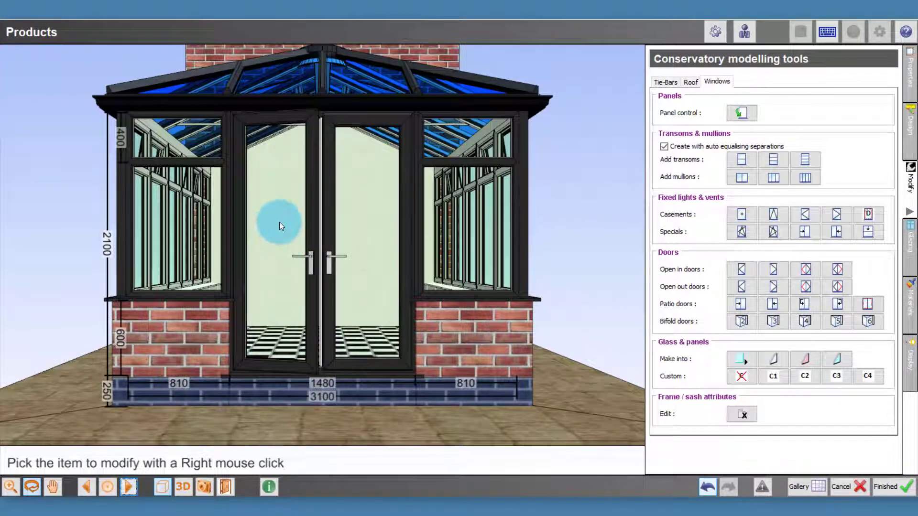
right_click(279, 222)
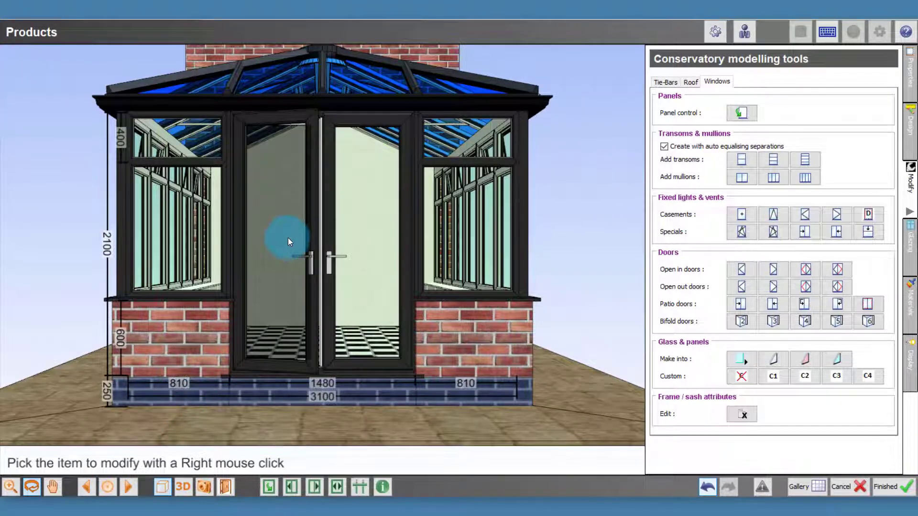
click(911, 133)
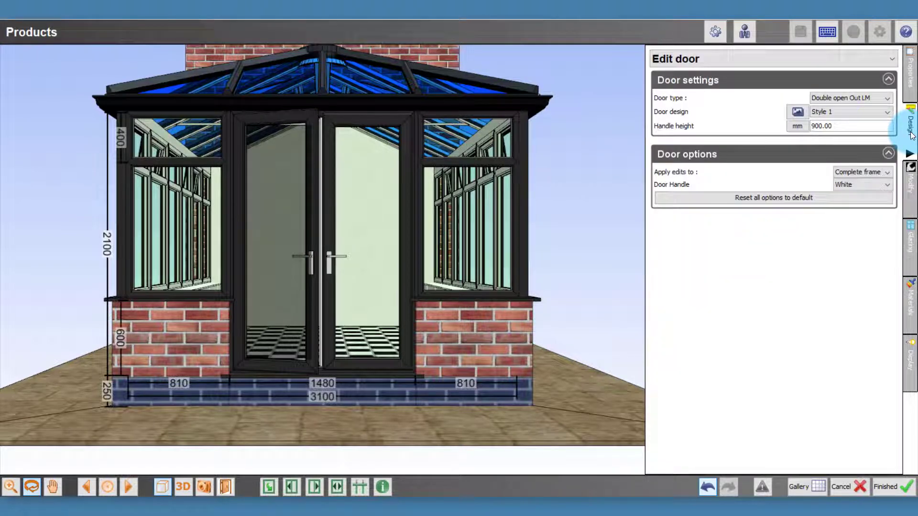
click(710, 60)
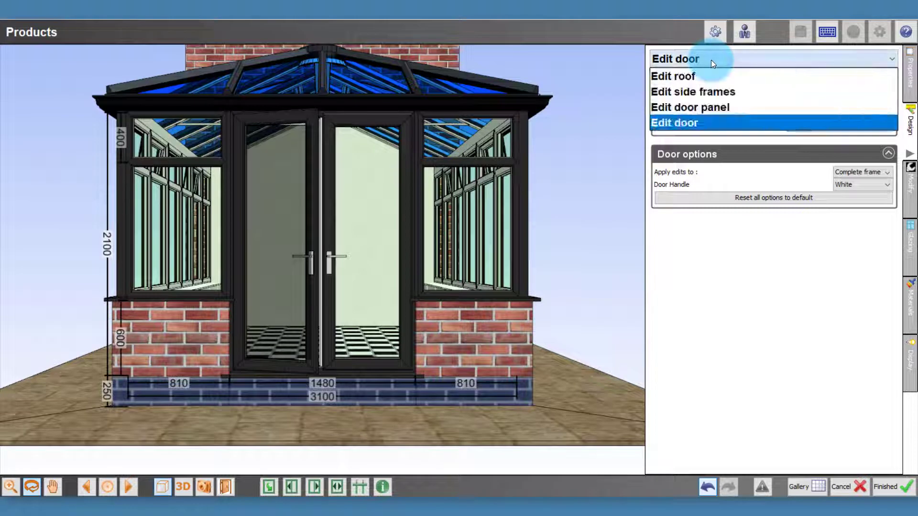
click(703, 122)
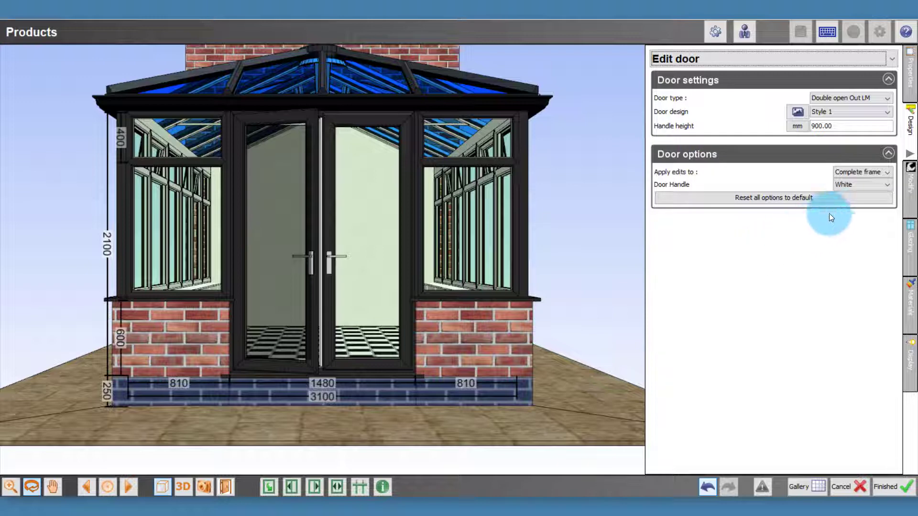
click(858, 188)
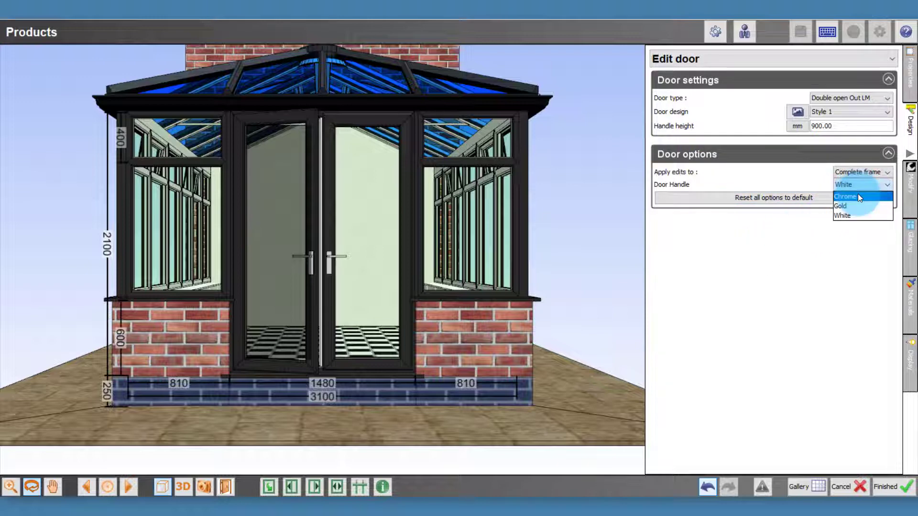
click(858, 196)
Step: Try the Gold door handle option on the front doors and switch it back to Chrome
click(862, 185)
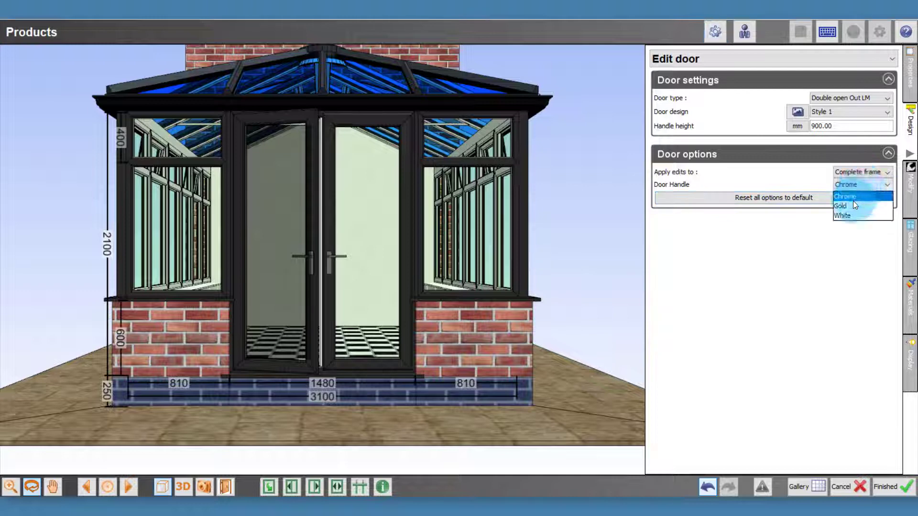
click(852, 204)
click(853, 185)
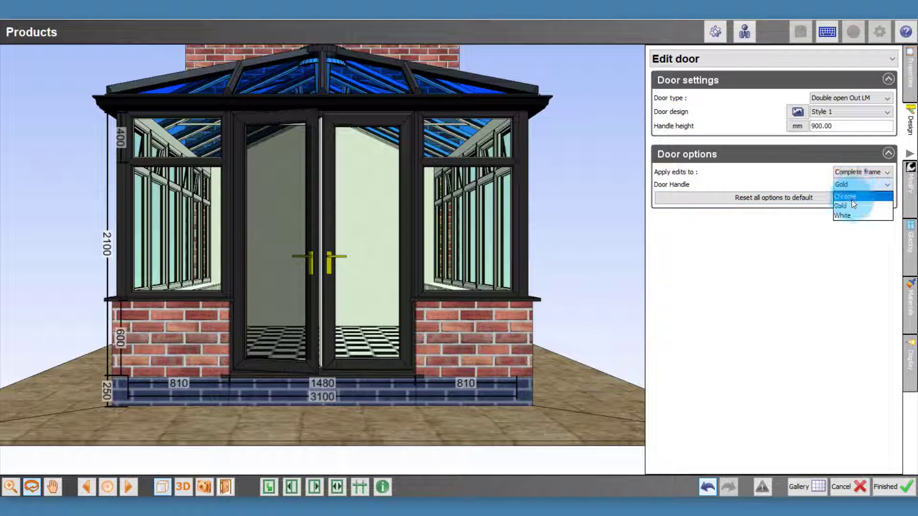
click(851, 199)
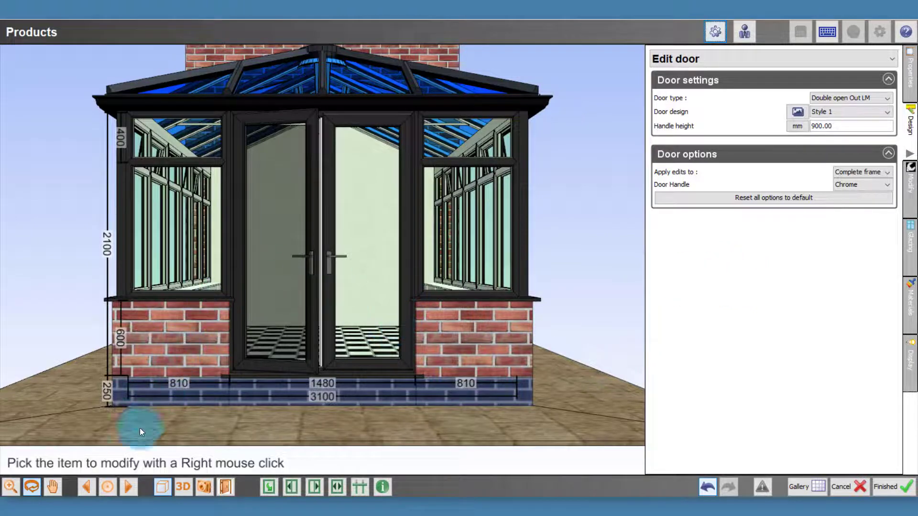
Step: Exchange the side wall's first window panel, farthest from the house, for Solid wall and copy it to every panel along that wall
click(130, 487)
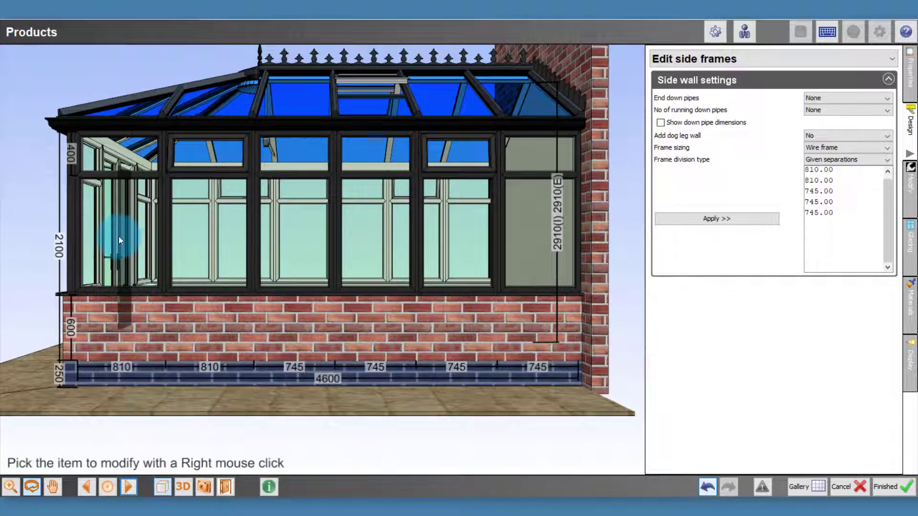
right_click(119, 236)
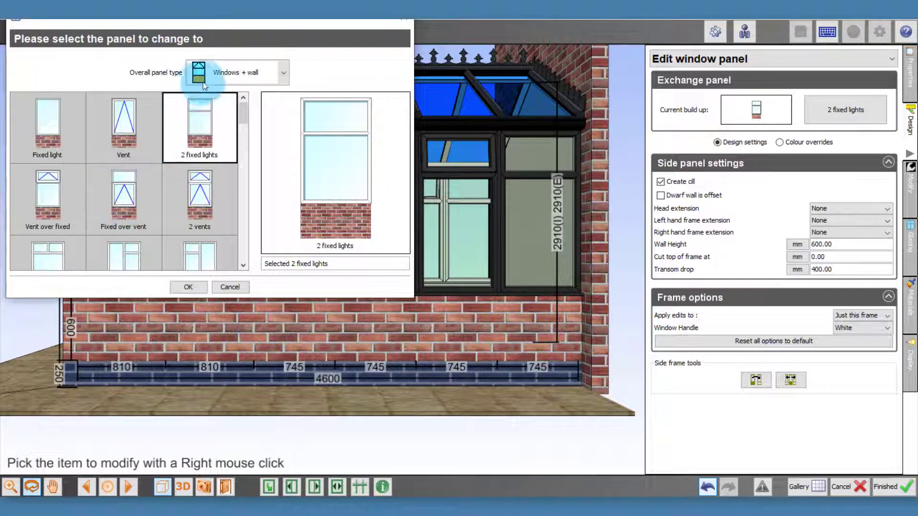
click(203, 82)
click(230, 177)
click(74, 150)
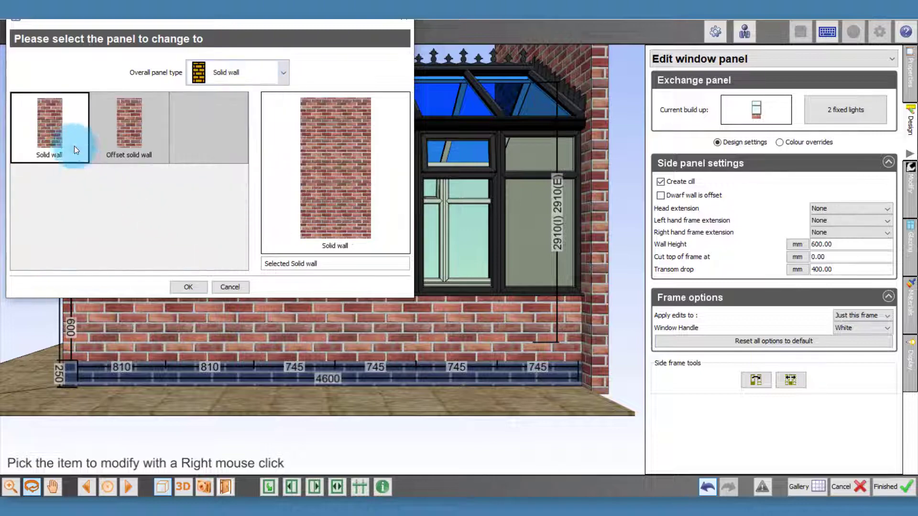
double_click(64, 125)
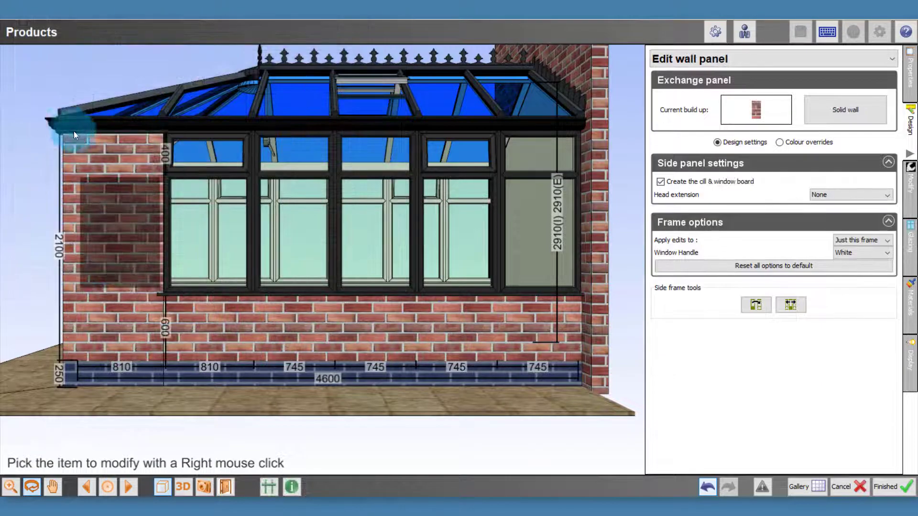
click(792, 305)
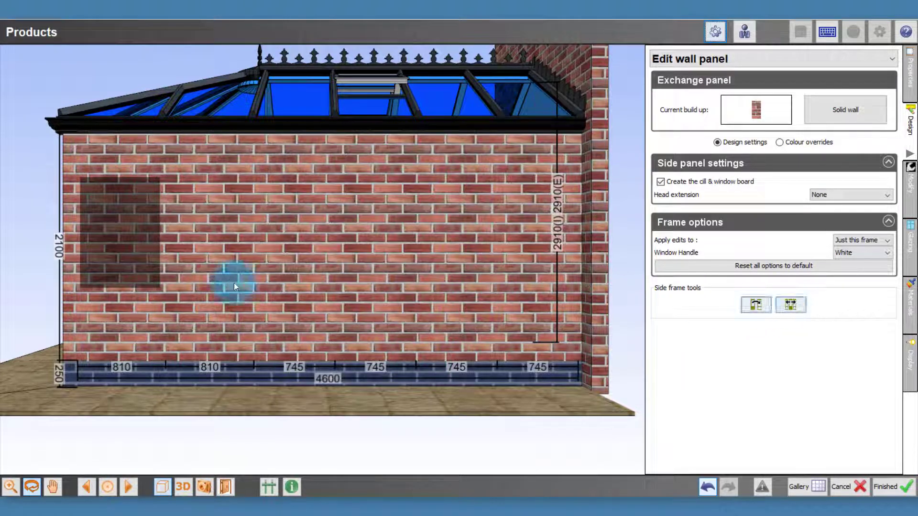
drag(127, 352, 192, 365)
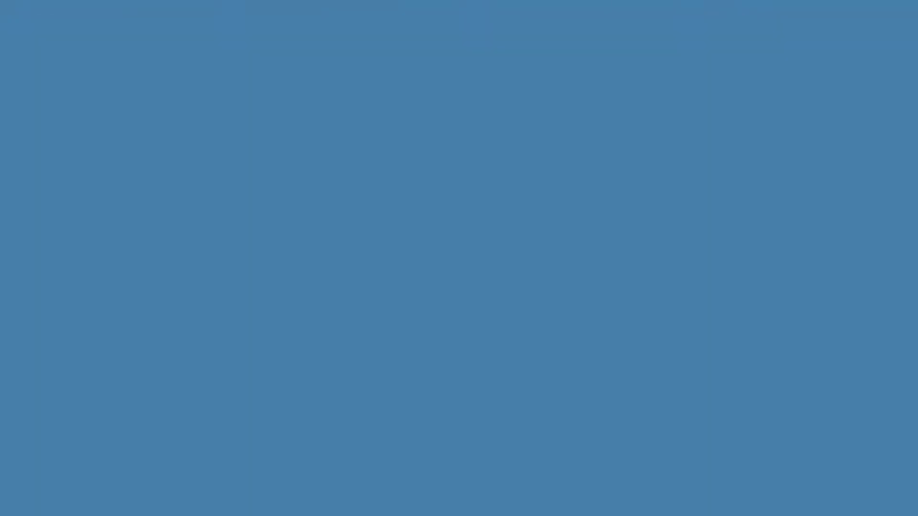